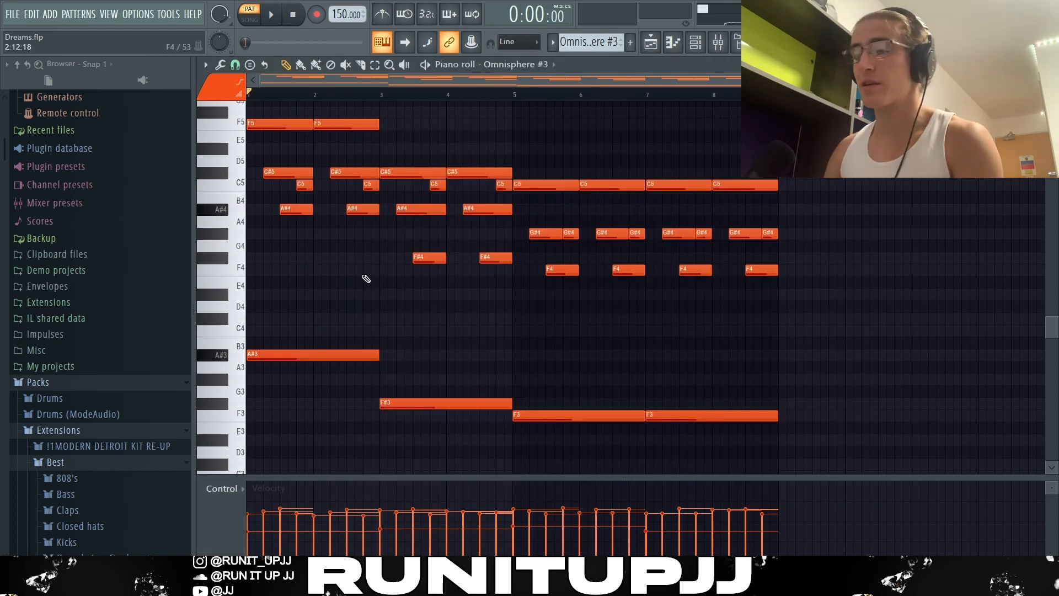
# Step: Try transposing the four long bass notes up one octave, restore their original pitch and deselect them
pyautogui.moveTo(310, 324); pyautogui.dragTo(872, 476)
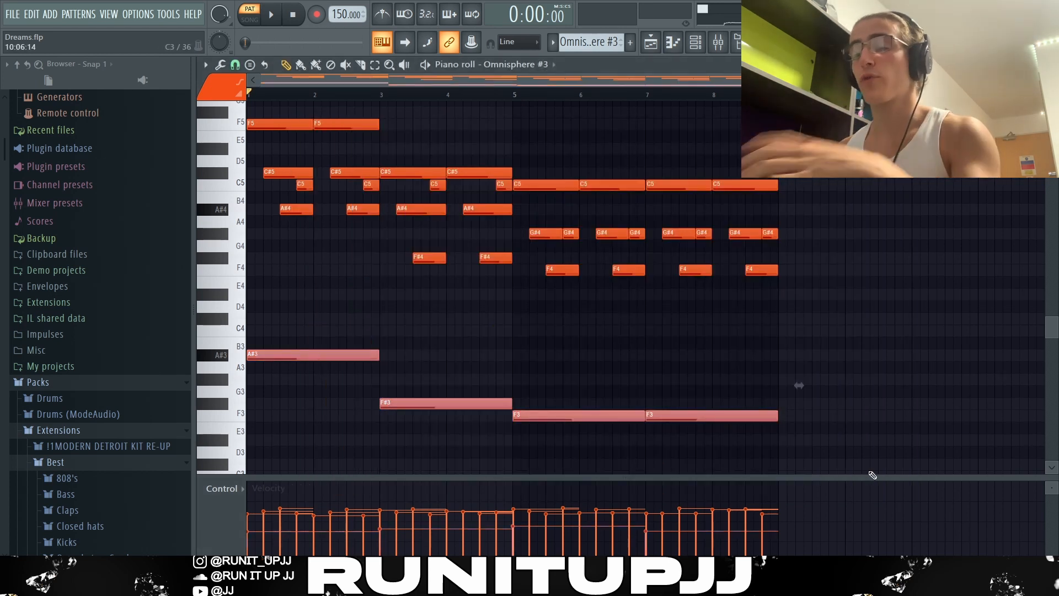
pyautogui.hotkey('ctrl', 'Up')
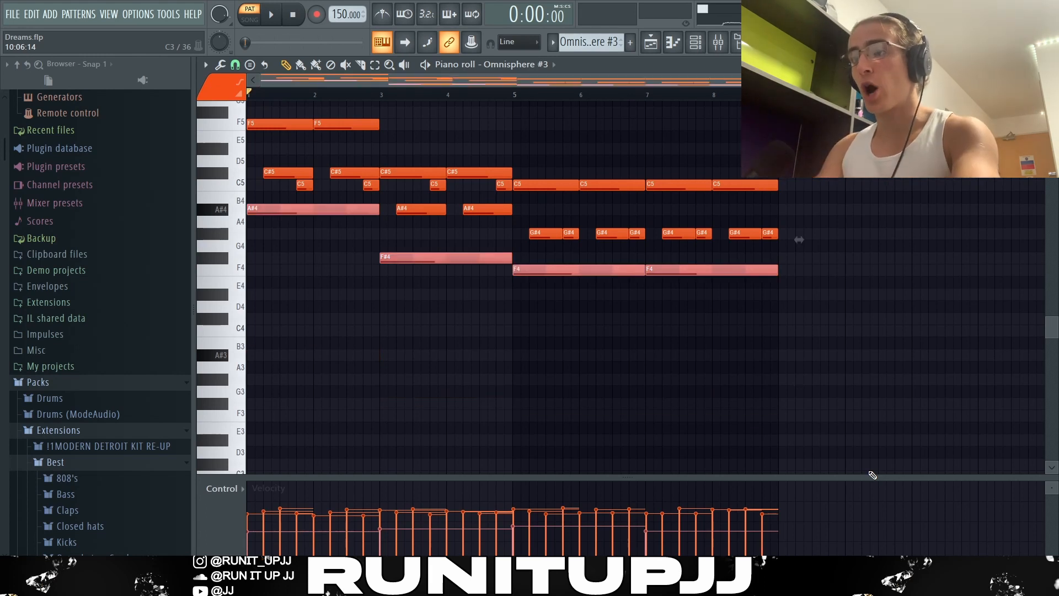
pyautogui.hotkey('ctrl', 'Down')
pyautogui.hotkey('ctrl', 'd')
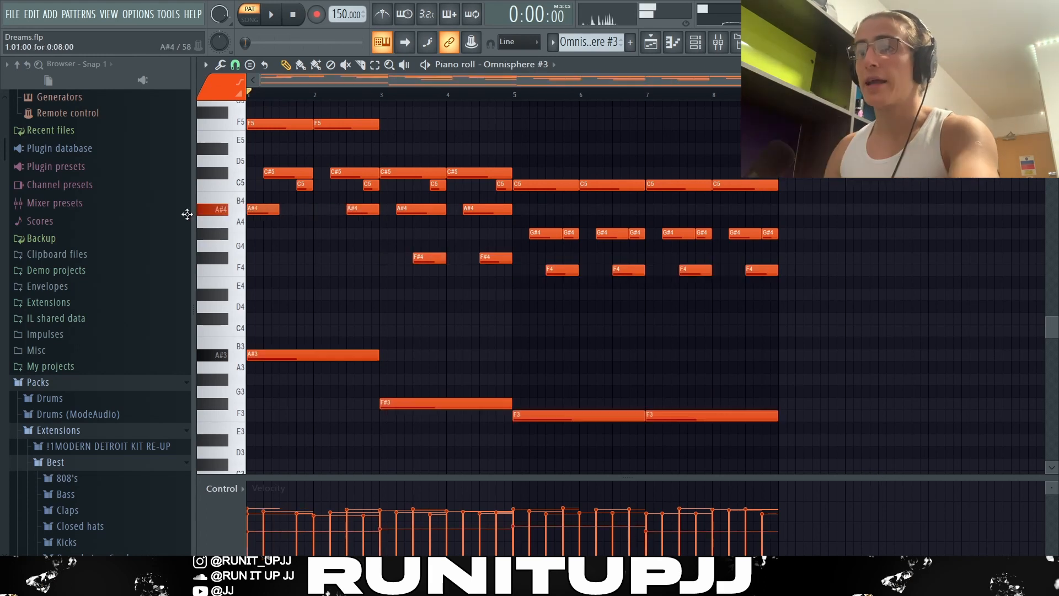
# Step: Try moving the first C#5 and A#4 notes to the start of bar 1 to stack the chord, and undo the moves
pyautogui.moveTo(282, 175)
pyautogui.mouseDown()
pyautogui.moveTo(267, 183)
pyautogui.moveTo(267, 170)
pyautogui.mouseUp()
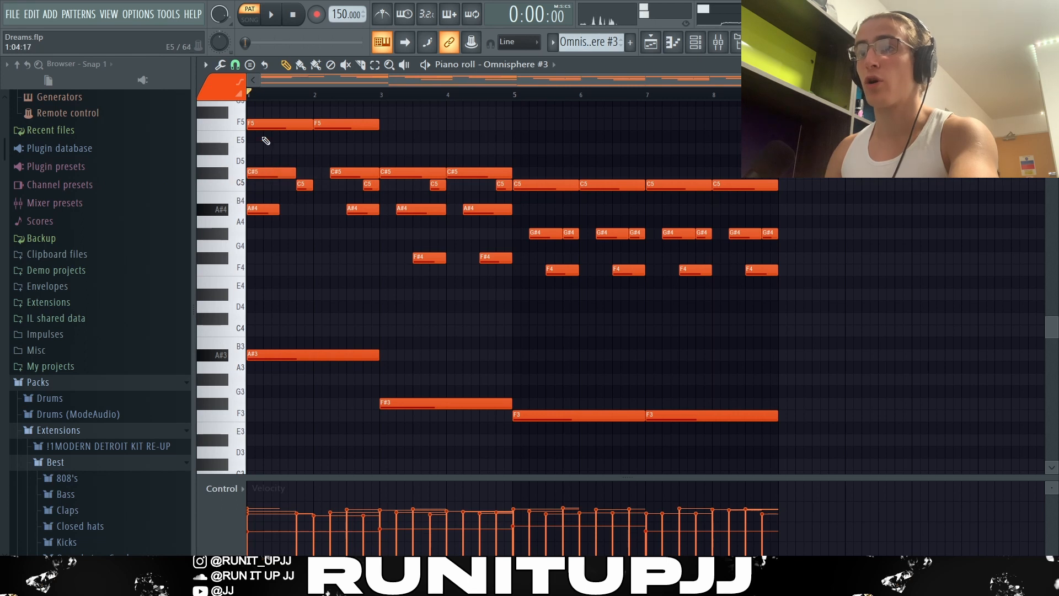
pyautogui.moveTo(261, 116); pyautogui.dragTo(290, 210)
pyautogui.moveTo(400, 144); pyautogui.dragTo(456, 280)
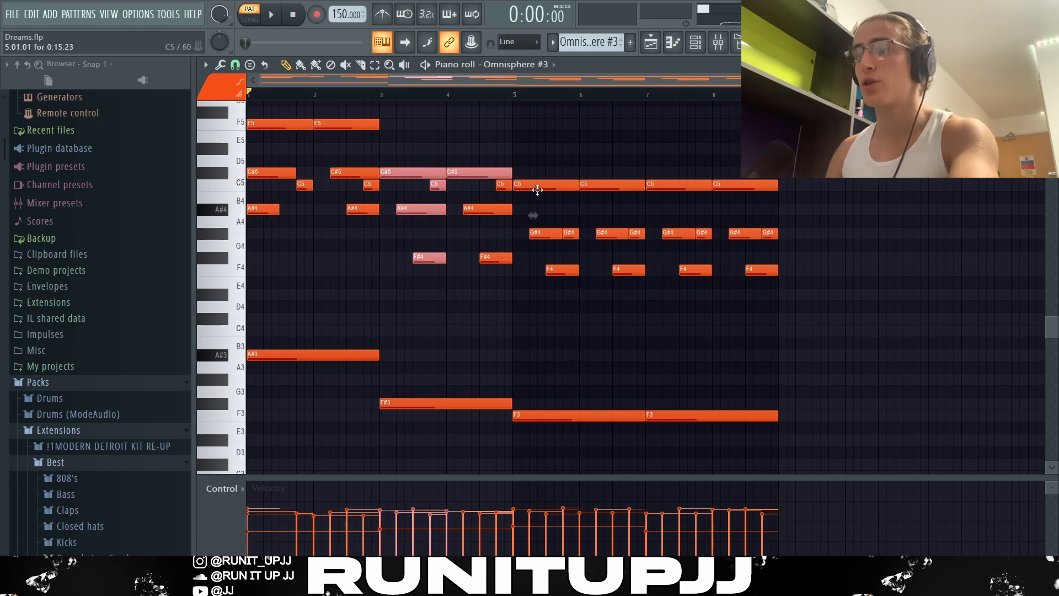
pyautogui.moveTo(533, 177); pyautogui.dragTo(590, 306)
pyautogui.hotkey('ctrl', 'alt', 'z')
pyautogui.hotkey('ctrl', 'alt', 'z')
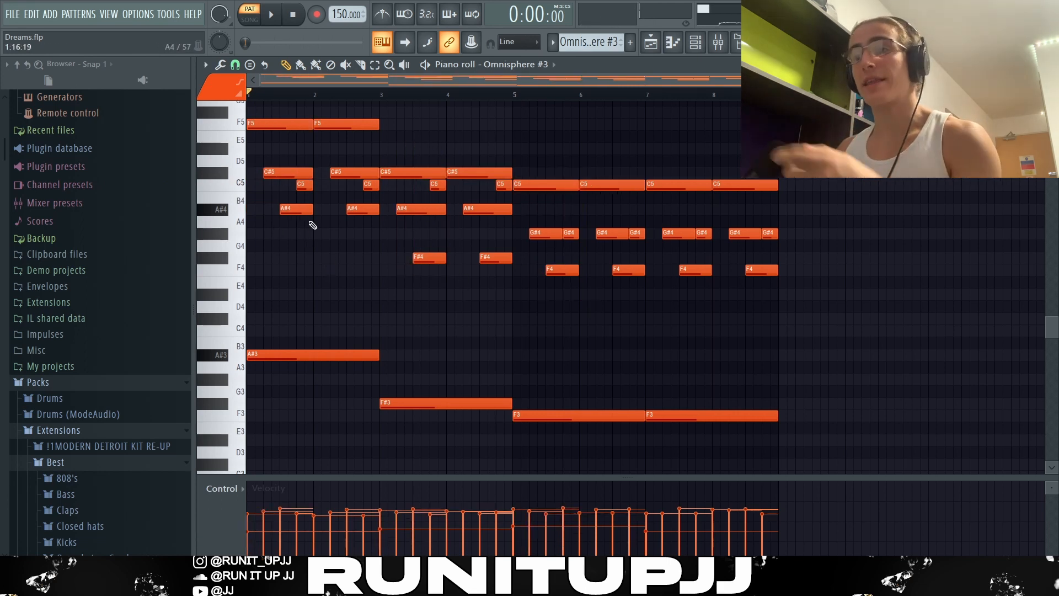
# Step: Highlight the chord notes at the start of bars 1, 3 and 5 to examine the progression
pyautogui.moveTo(267, 113); pyautogui.dragTo(287, 214)
pyautogui.moveTo(420, 162); pyautogui.dragTo(440, 263)
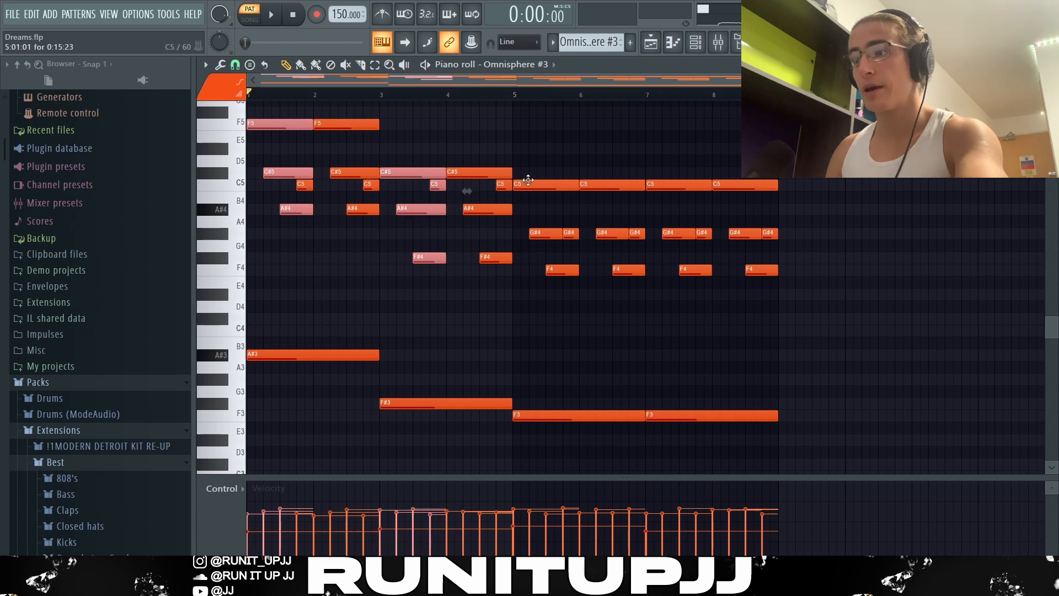
pyautogui.moveTo(532, 168); pyautogui.dragTo(554, 299)
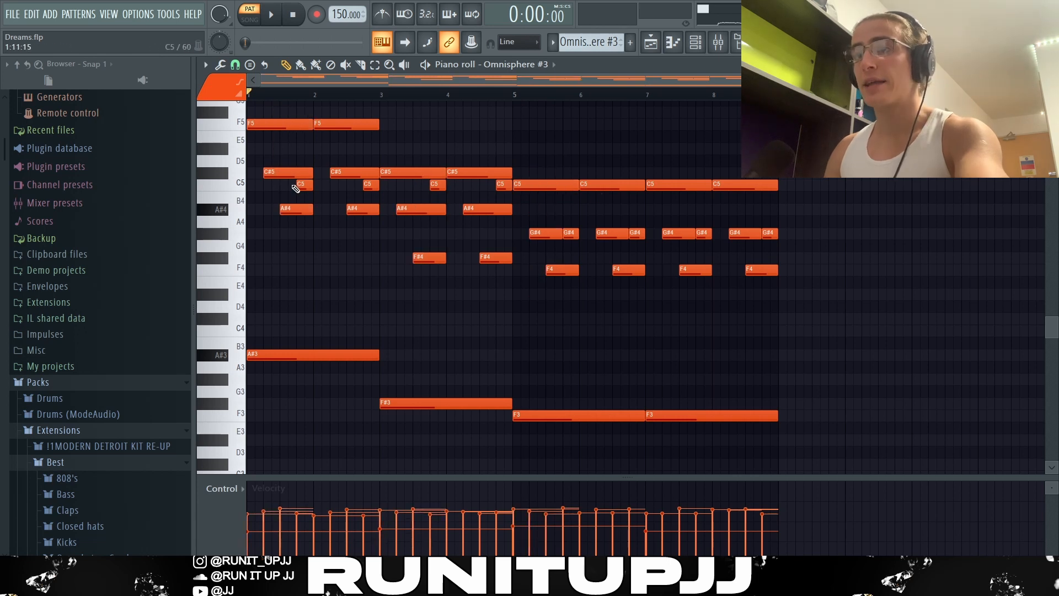
# Step: Highlight the short C5 notes in bars 1–4 and the second G#4 notes in bars 5–8, and clear the selection
pyautogui.moveTo(295, 189); pyautogui.dragTo(506, 189)
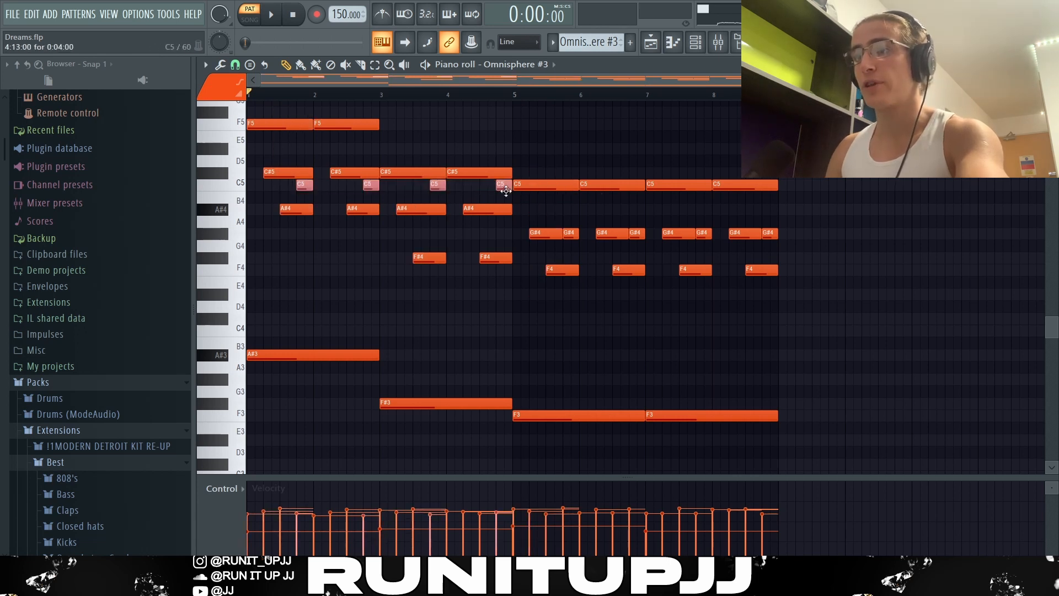
pyautogui.moveTo(638, 232); pyautogui.dragTo(794, 231)
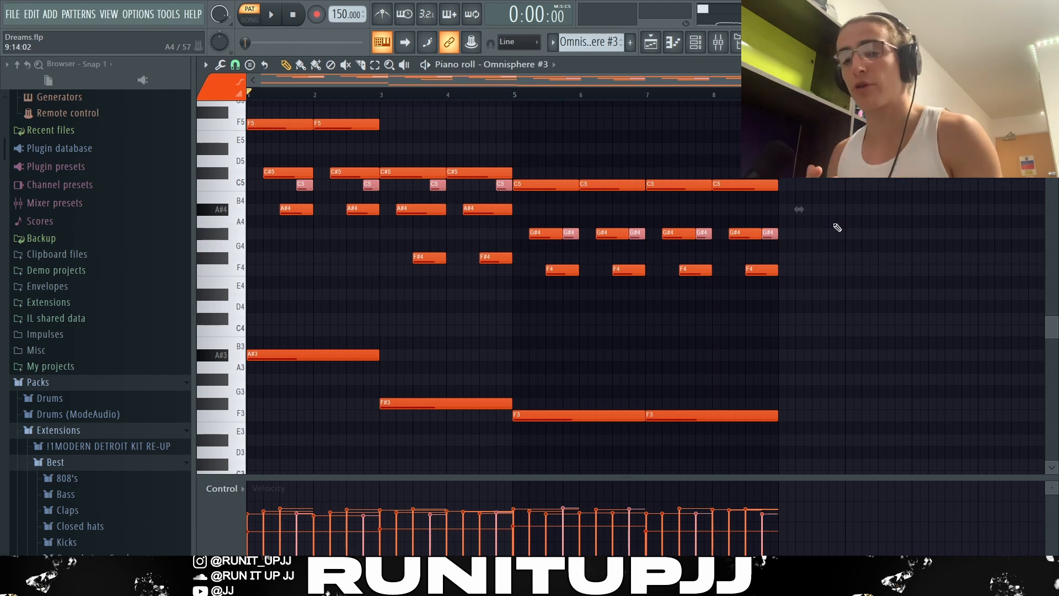
pyautogui.hotkey('ctrl', 'd')
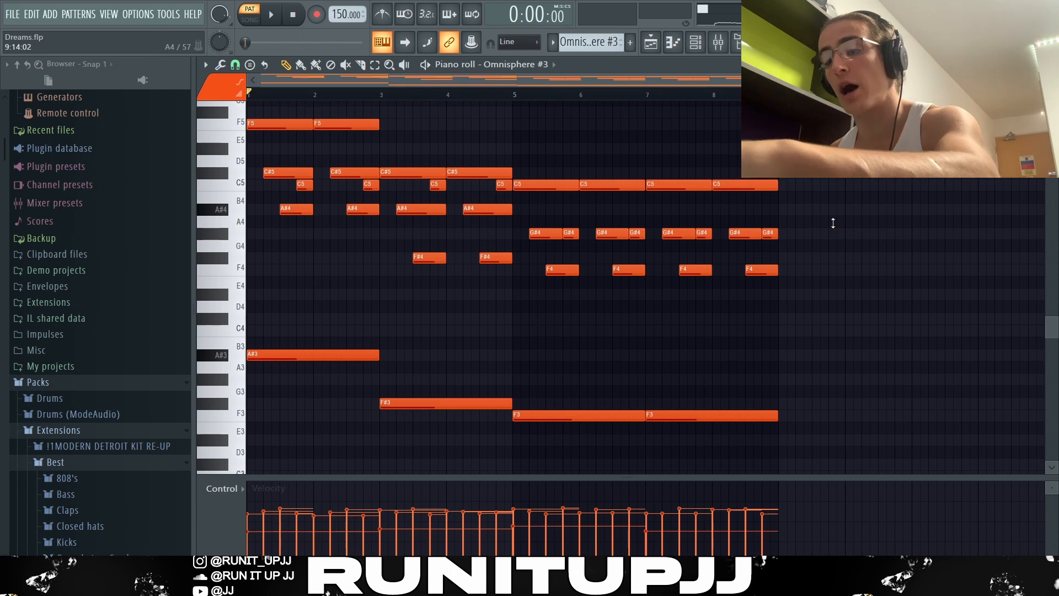
# Step: Preview the note level randomizer without applying it, and play back the Omnisphere #3 melody
pyautogui.hotkey('alt', 'r')
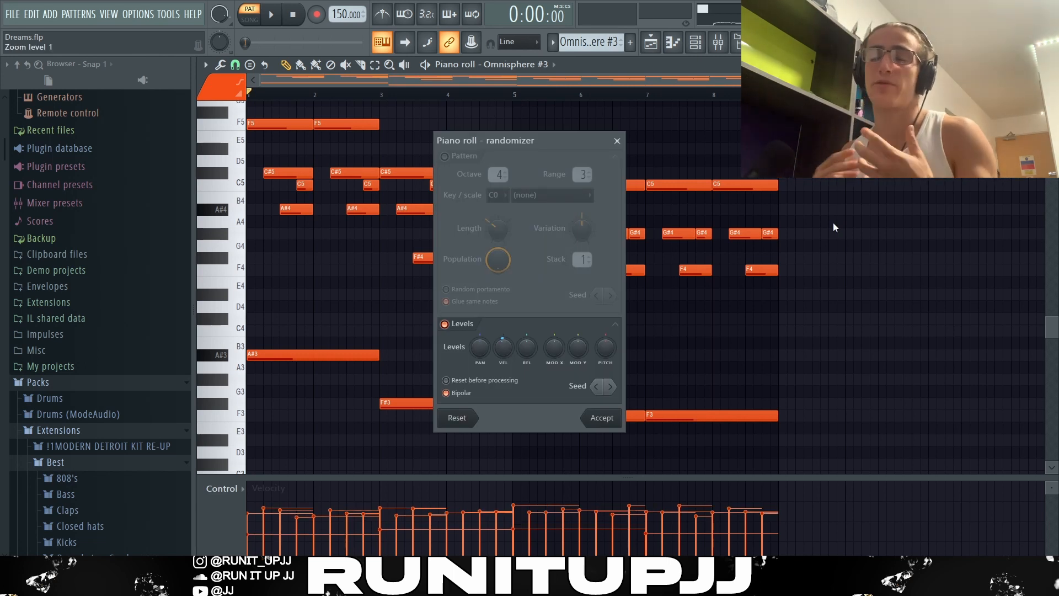
pyautogui.press('Escape')
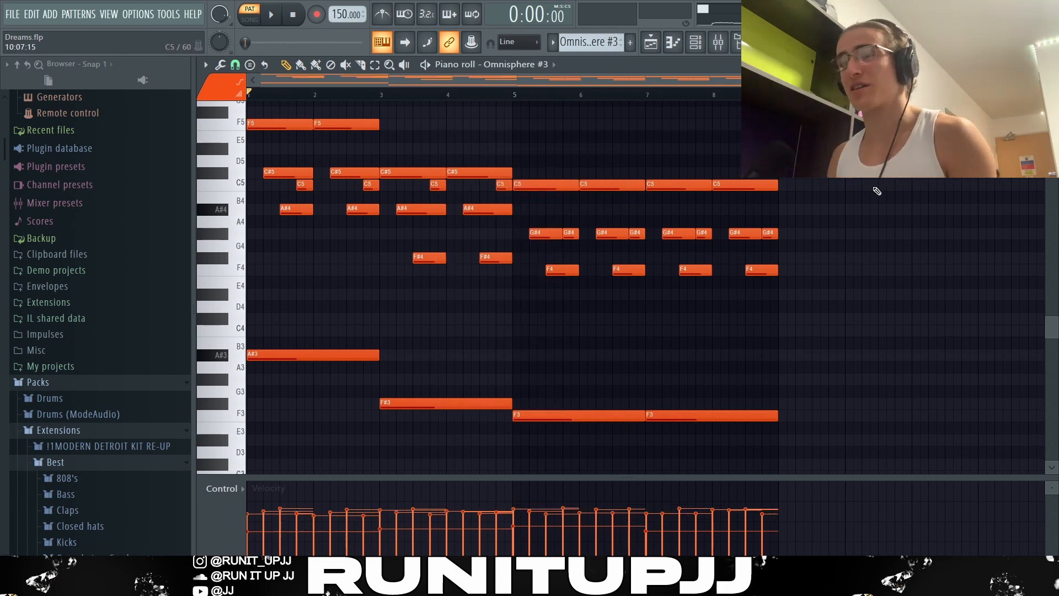
pyautogui.press('space')
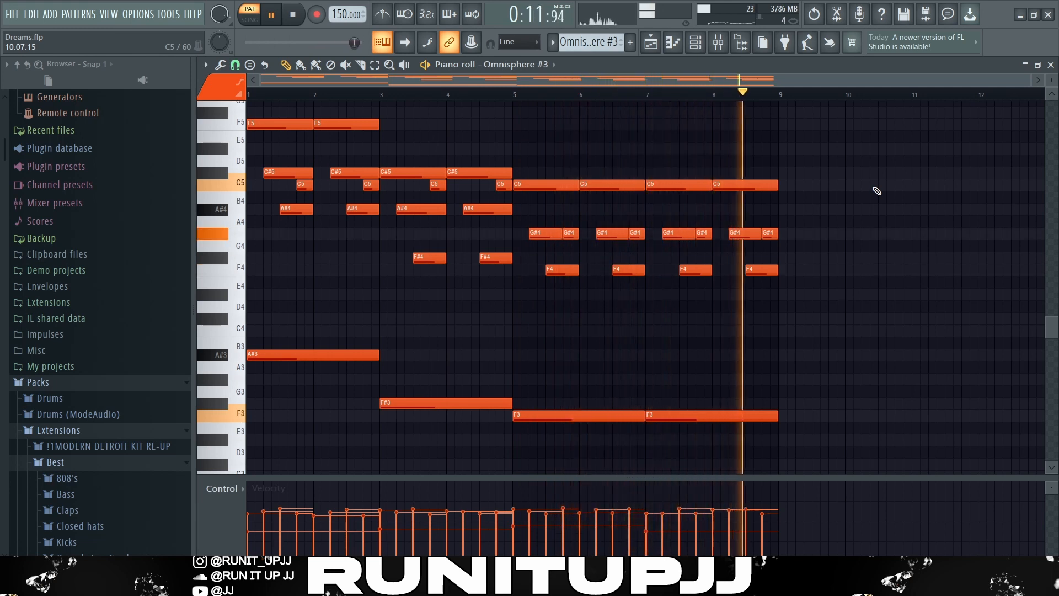
pyautogui.press('space')
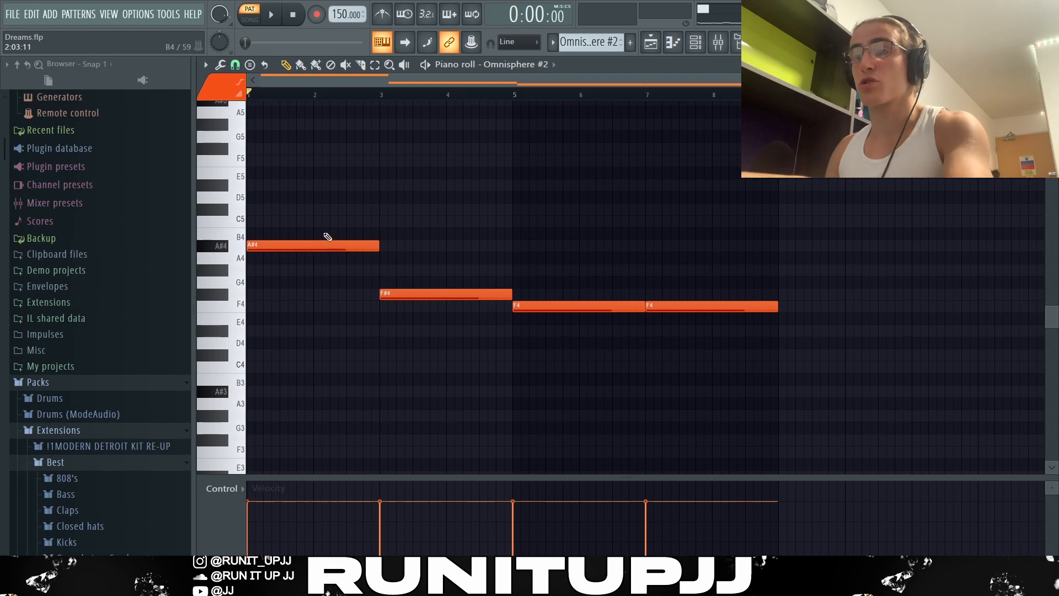
# Step: Examine the long A#4, F#4 and F4 notes of the Omnisphere #2 part and play it back
pyautogui.moveTo(331, 240); pyautogui.dragTo(563, 301)
pyautogui.click(768, 282)
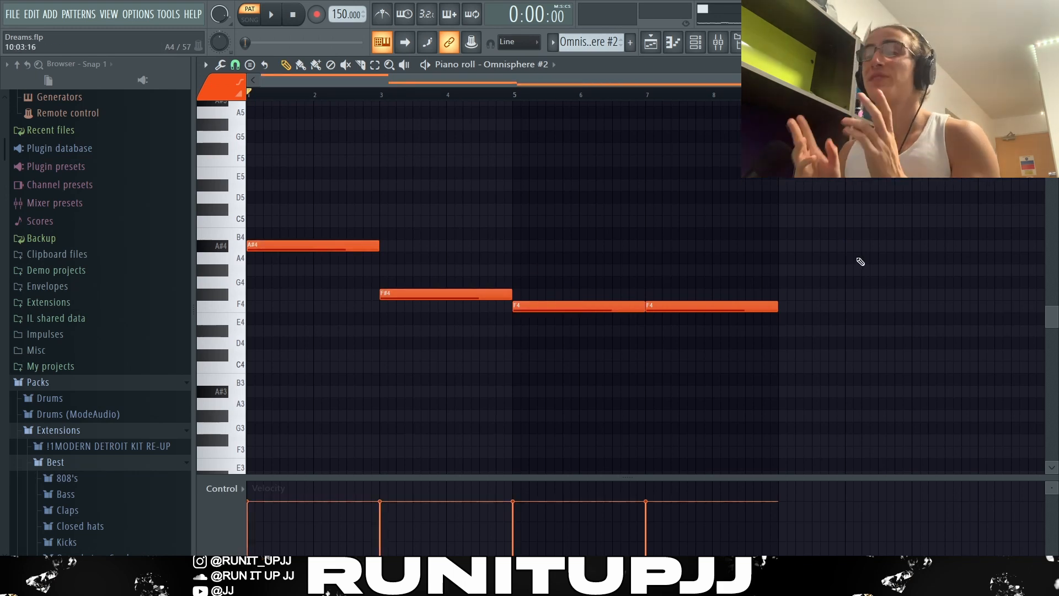
pyautogui.press('space')
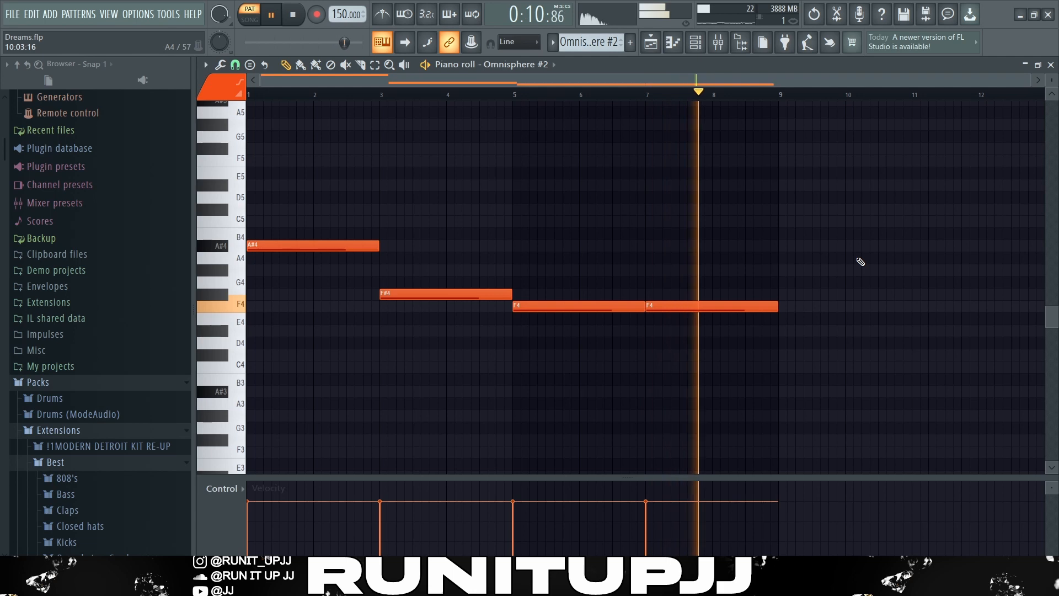
pyautogui.press('space')
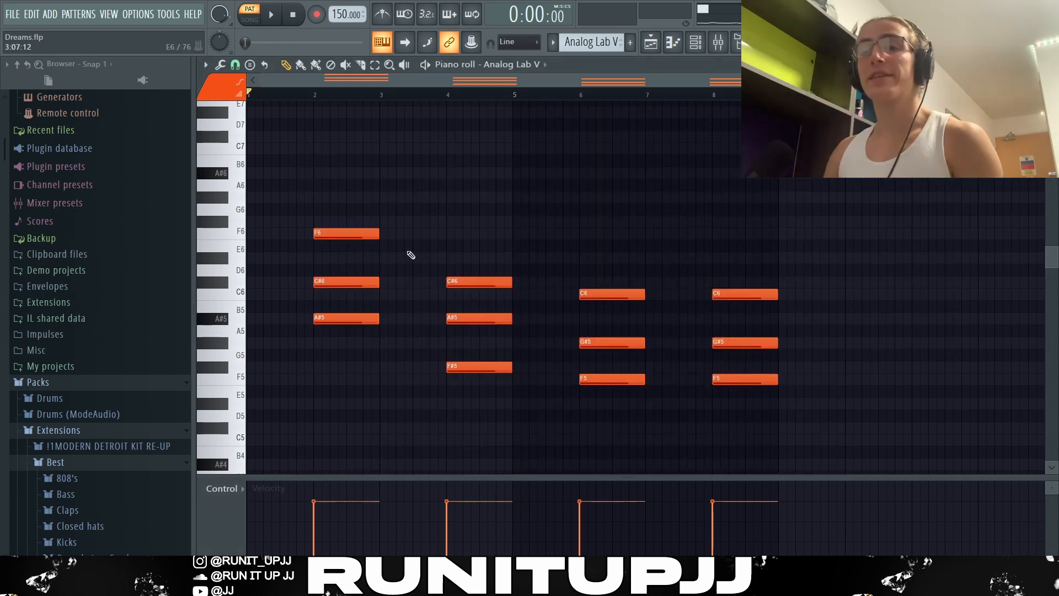
# Step: Highlight the chords of the Analog Lab V part, clear the selection and play the pattern back
pyautogui.moveTo(339, 204); pyautogui.dragTo(368, 399)
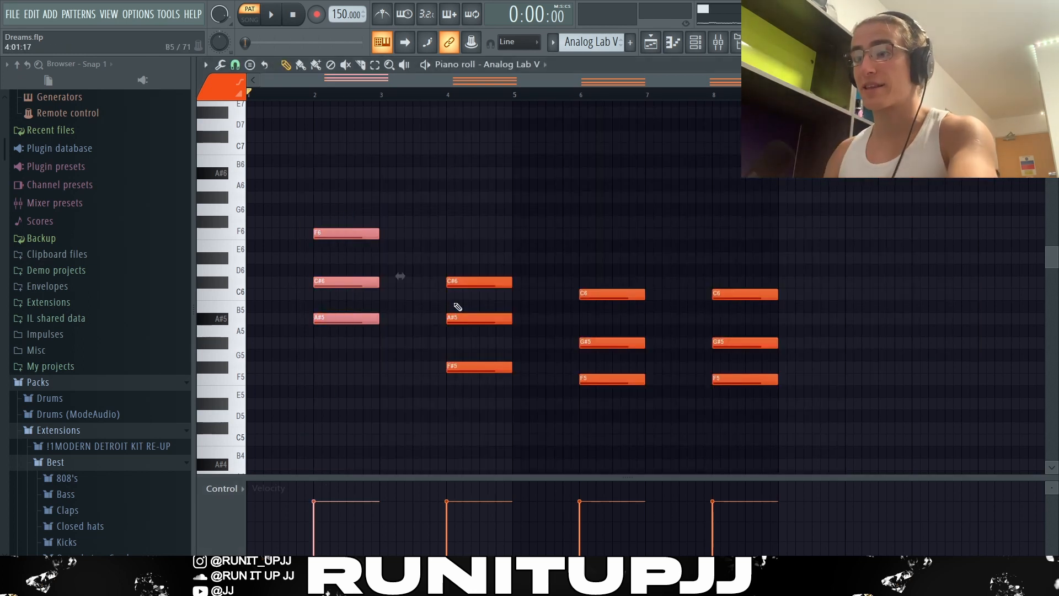
pyautogui.moveTo(461, 277); pyautogui.dragTo(505, 400)
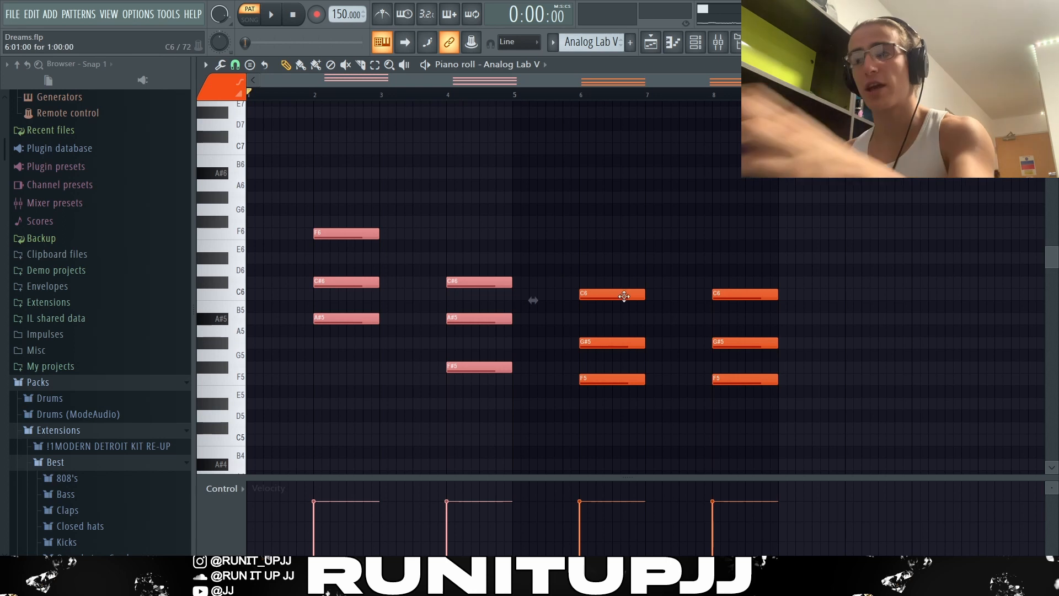
pyautogui.hotkey('ctrl', 'a')
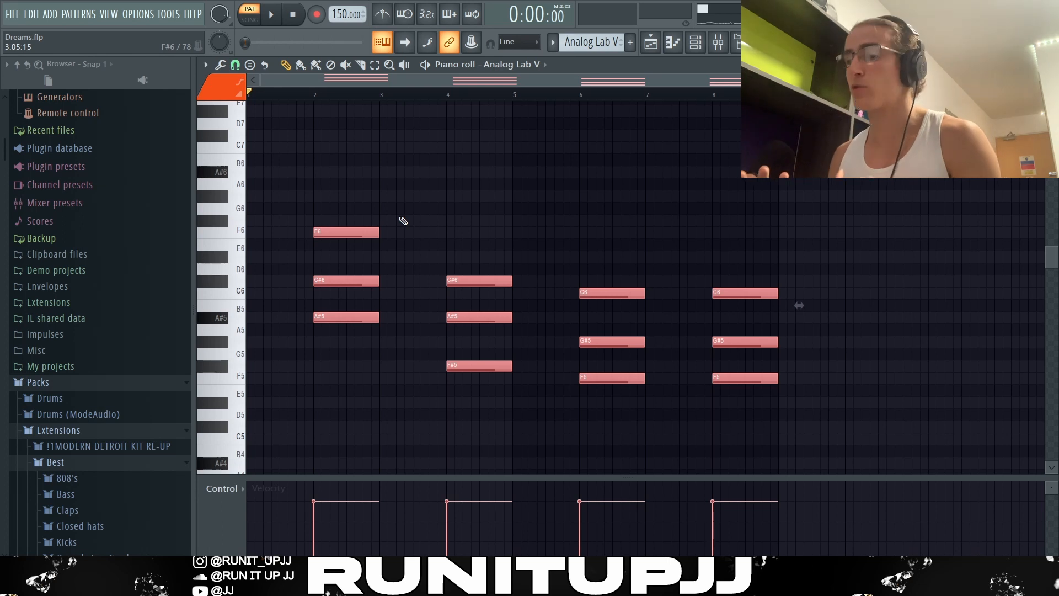
pyautogui.hotkey('ctrl', 'd')
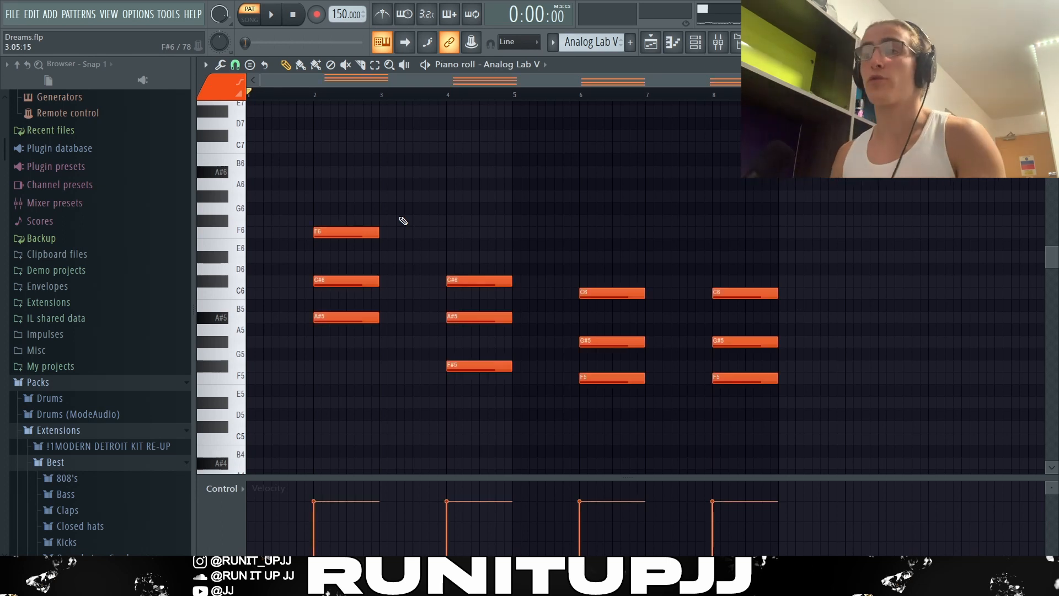
pyautogui.press('space')
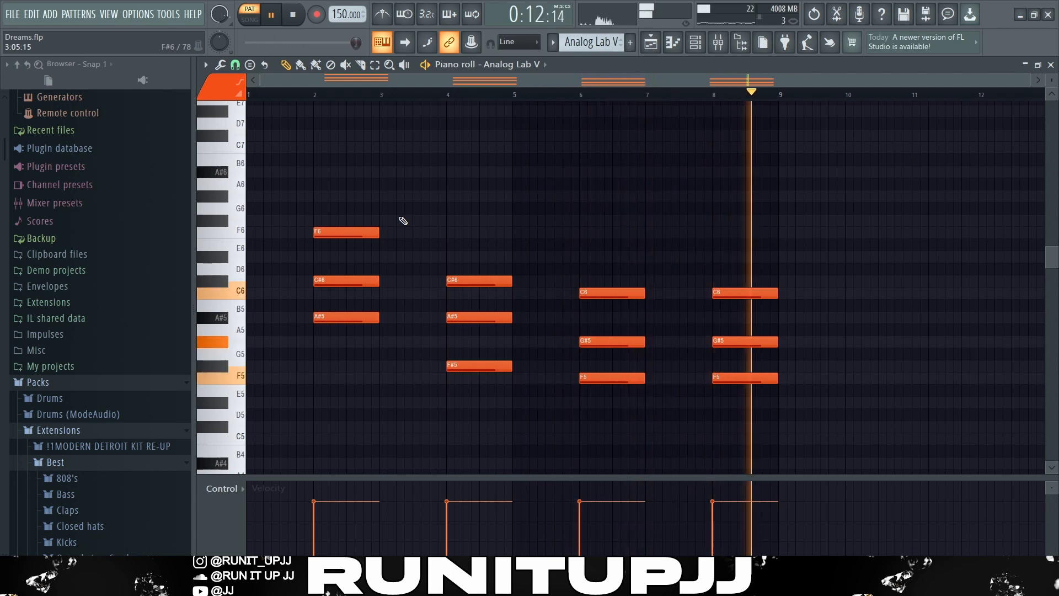
pyautogui.press('space')
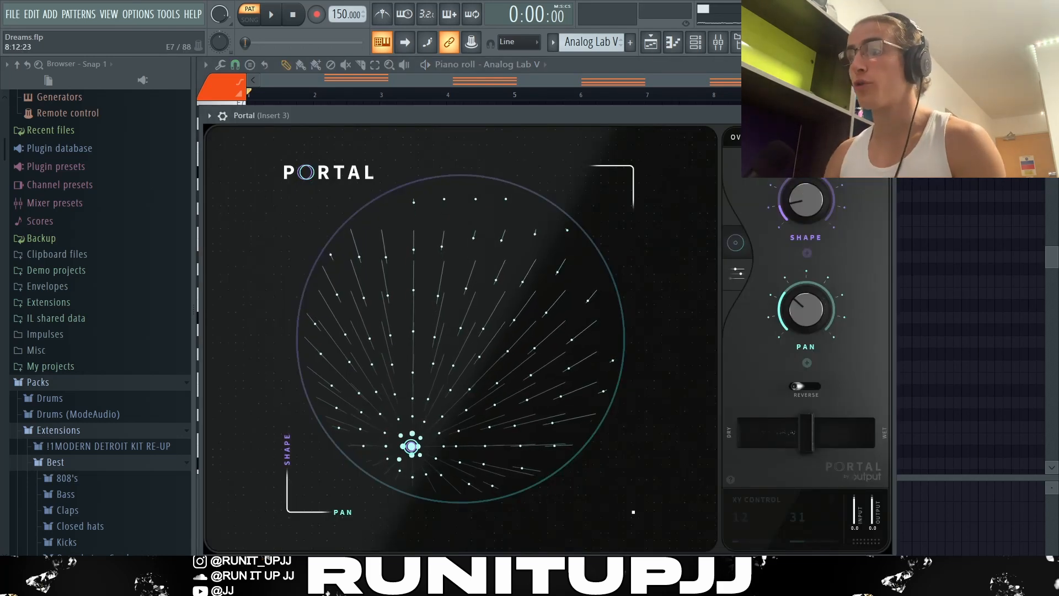
# Step: Browse the preset categories of the Portal effect on Insert 3
pyautogui.click(772, 136)
pyautogui.scroll(-10, 257, 314)
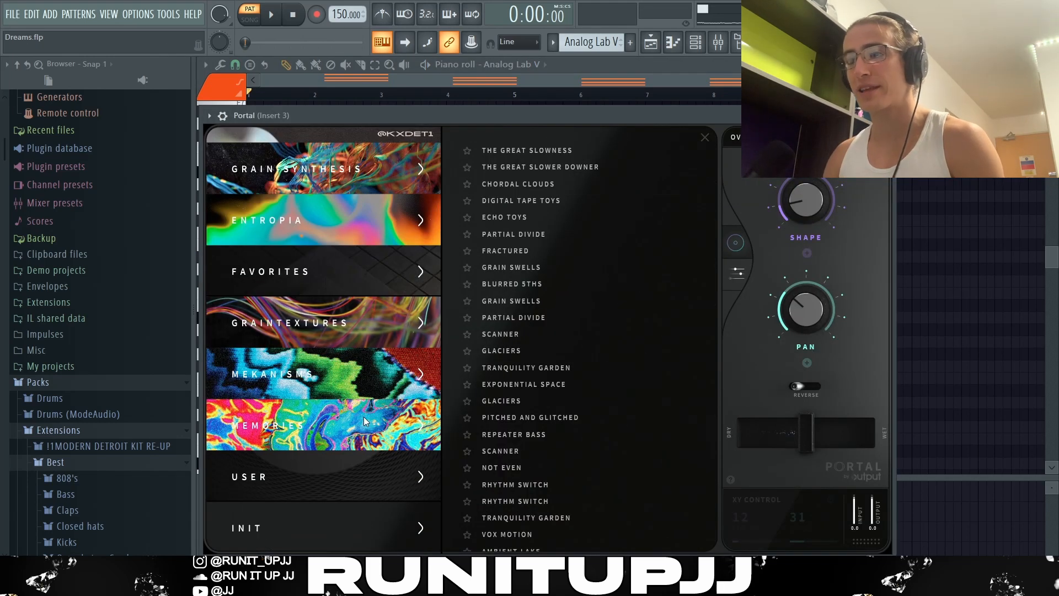
pyautogui.scroll(5, 363, 416)
pyautogui.scroll(-6, 364, 411)
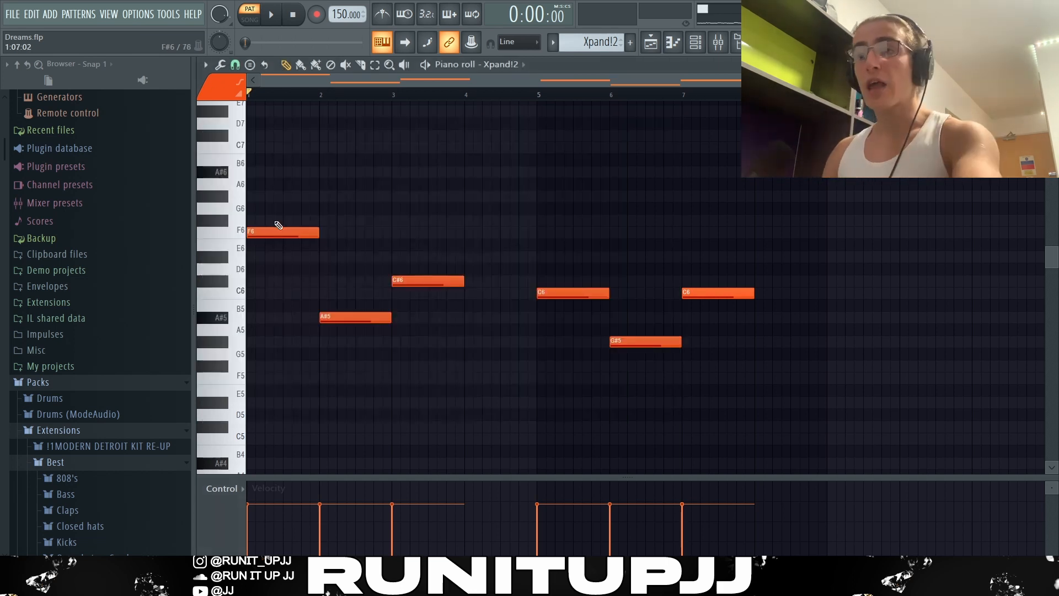
# Step: Examine and play back the Xpand!2 notes, and close its Fruity parametric EQ 2 on Insert 4
pyautogui.moveTo(251, 220); pyautogui.dragTo(761, 353)
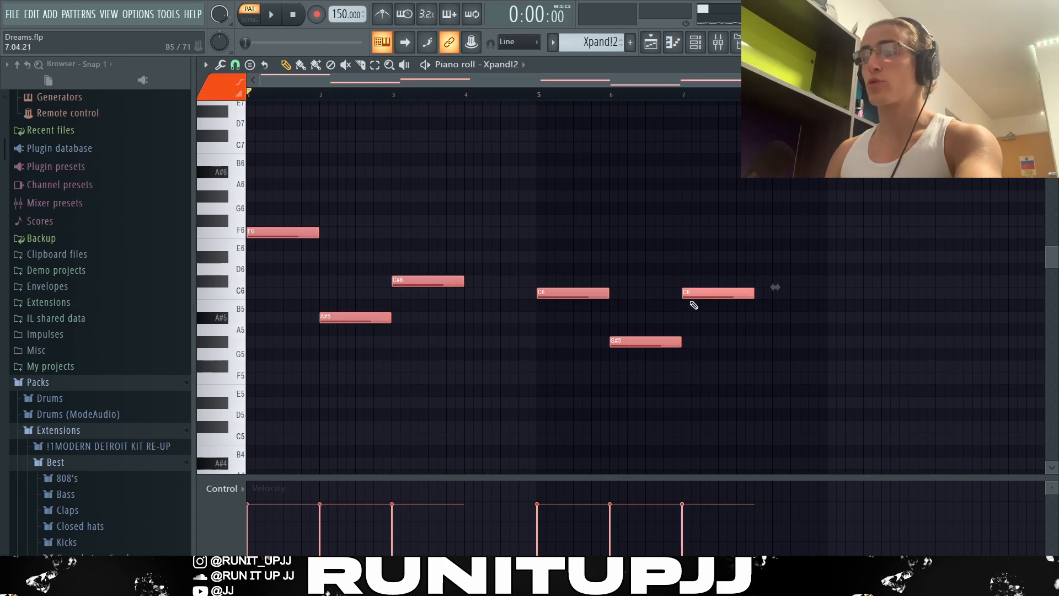
pyautogui.click(335, 315)
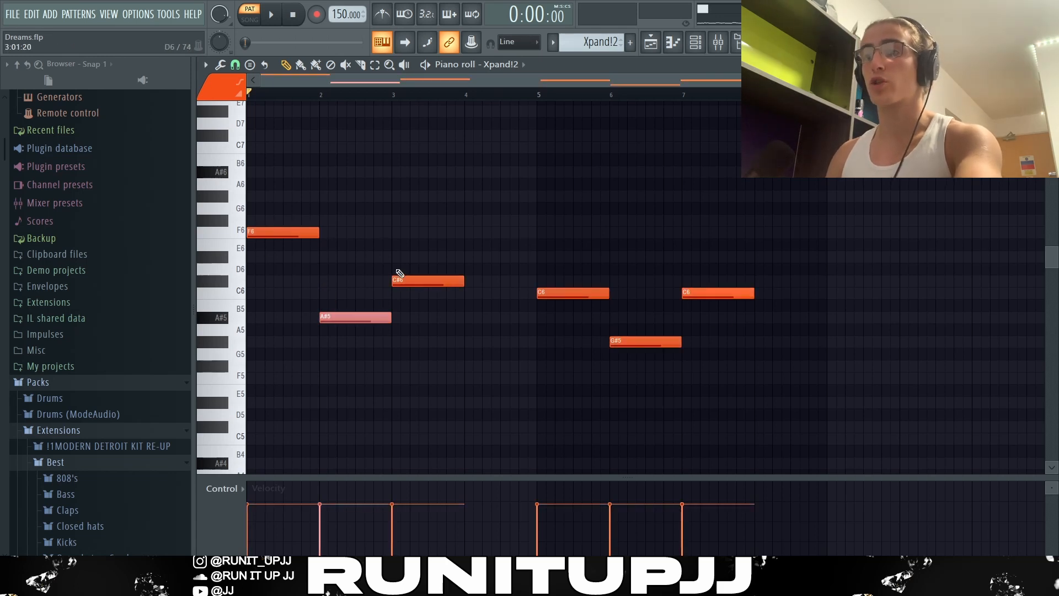
pyautogui.click(398, 279)
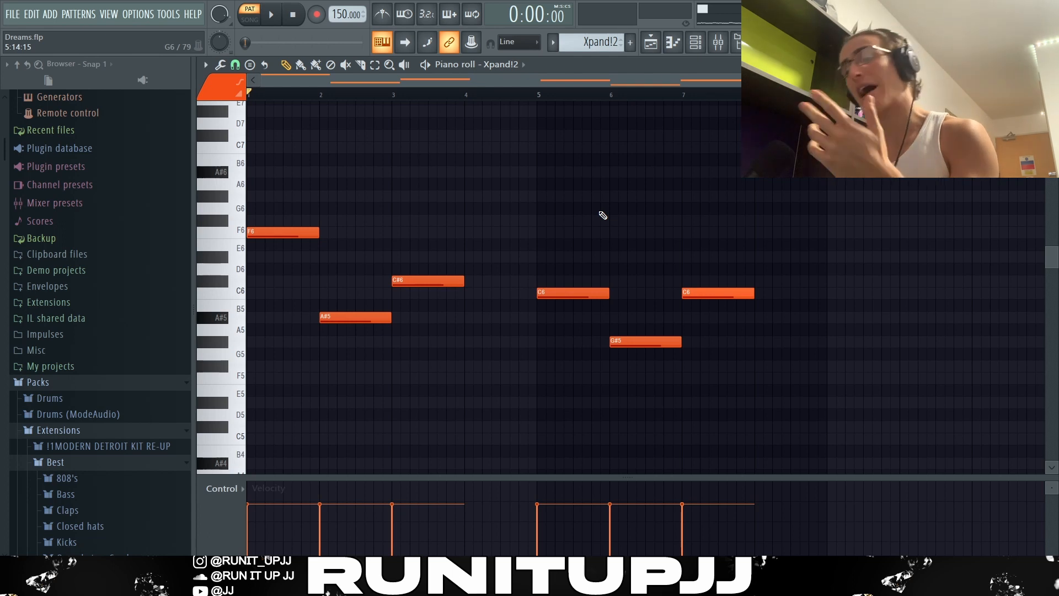
pyautogui.press('space')
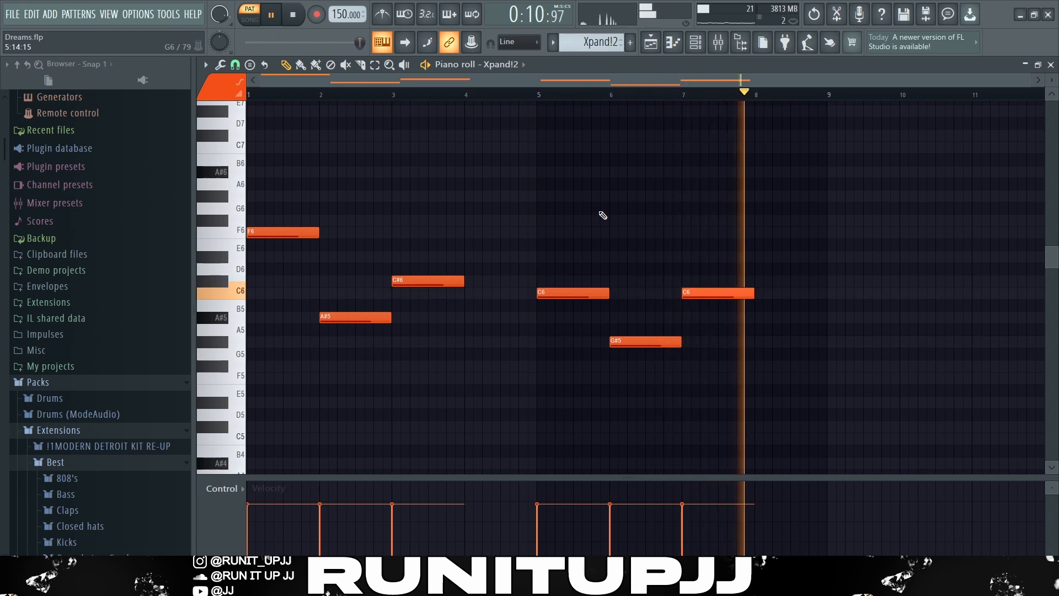
pyautogui.press('space')
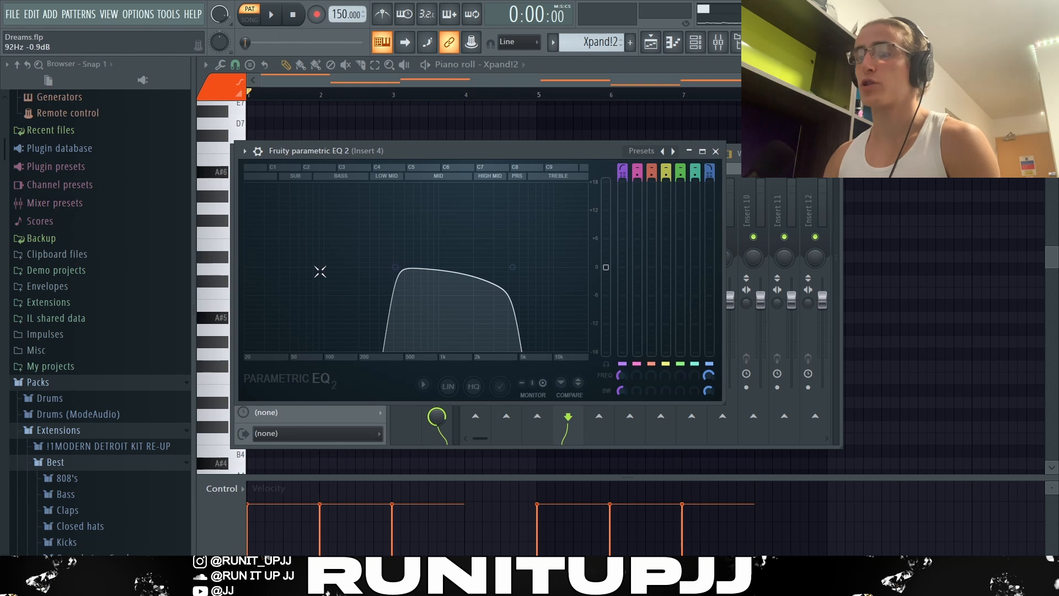
pyautogui.click(716, 151)
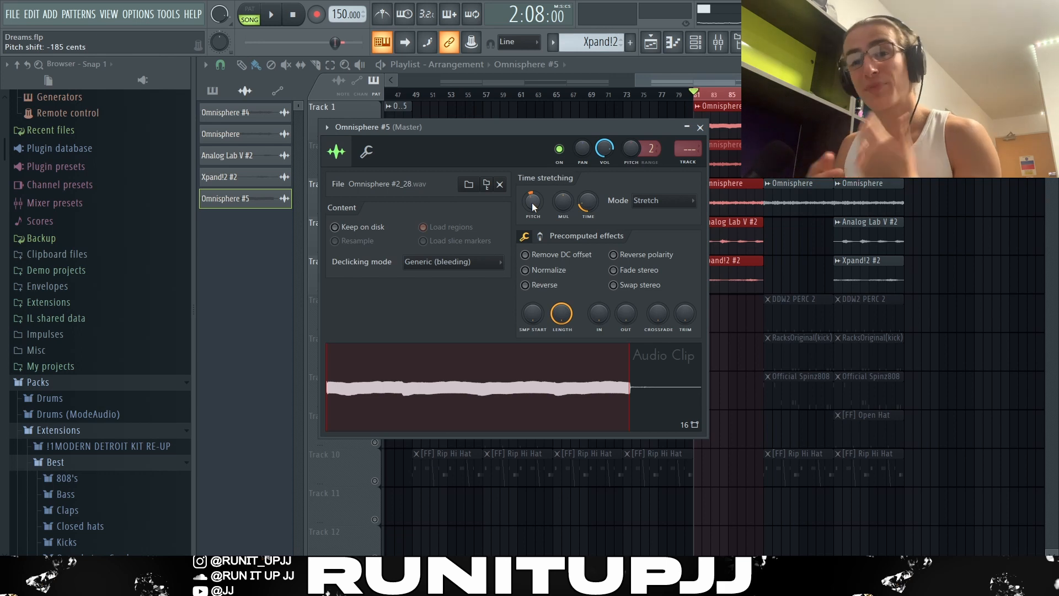
# Step: Play the selected melody clips in the playlist from bar 81, and audition the DDW2 PERC 2 pattern
pyautogui.press('space')
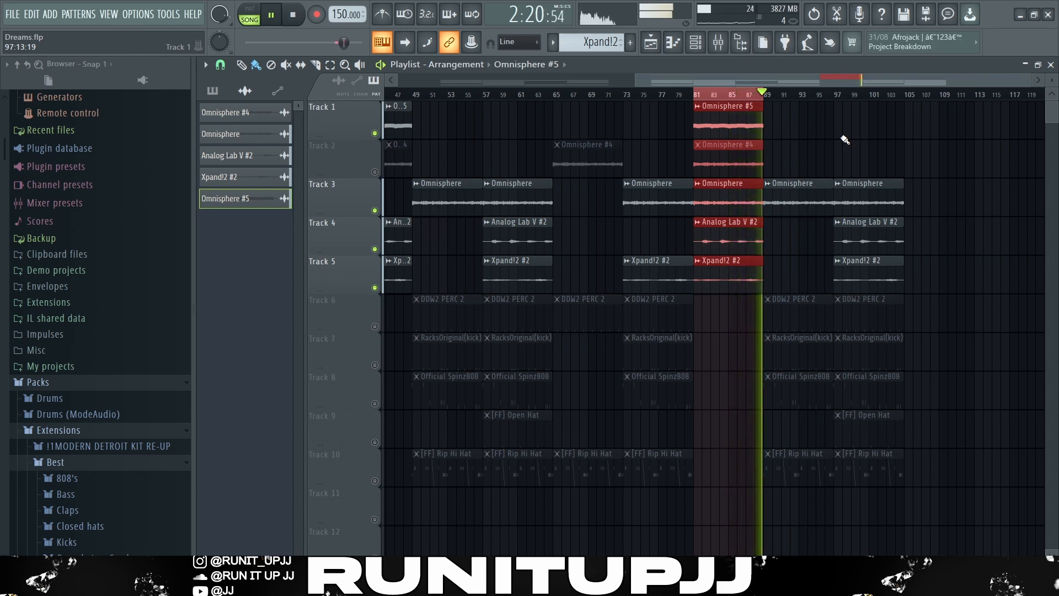
pyautogui.press('space')
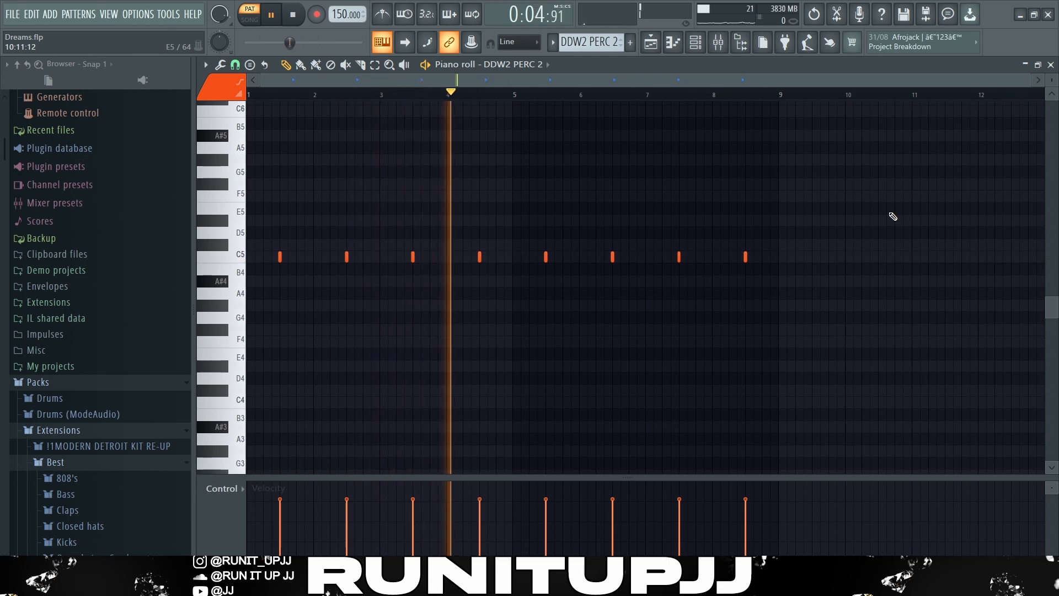
pyautogui.press('space')
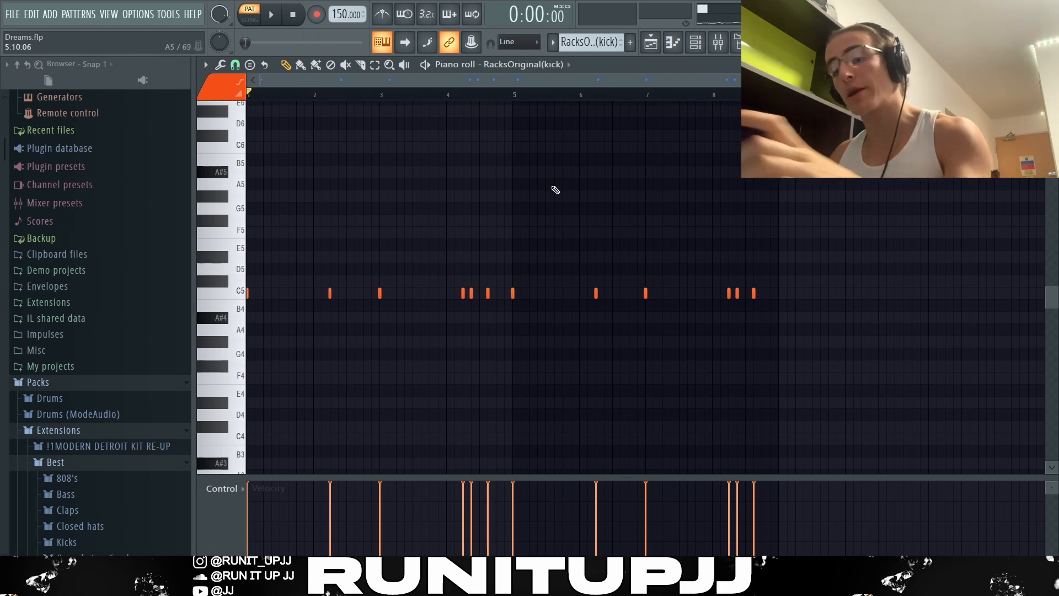
# Step: Highlight all notes of the RacksOriginal(kick) pattern, clear the selection and play the pattern back
pyautogui.hotkey('ctrl', 'a')
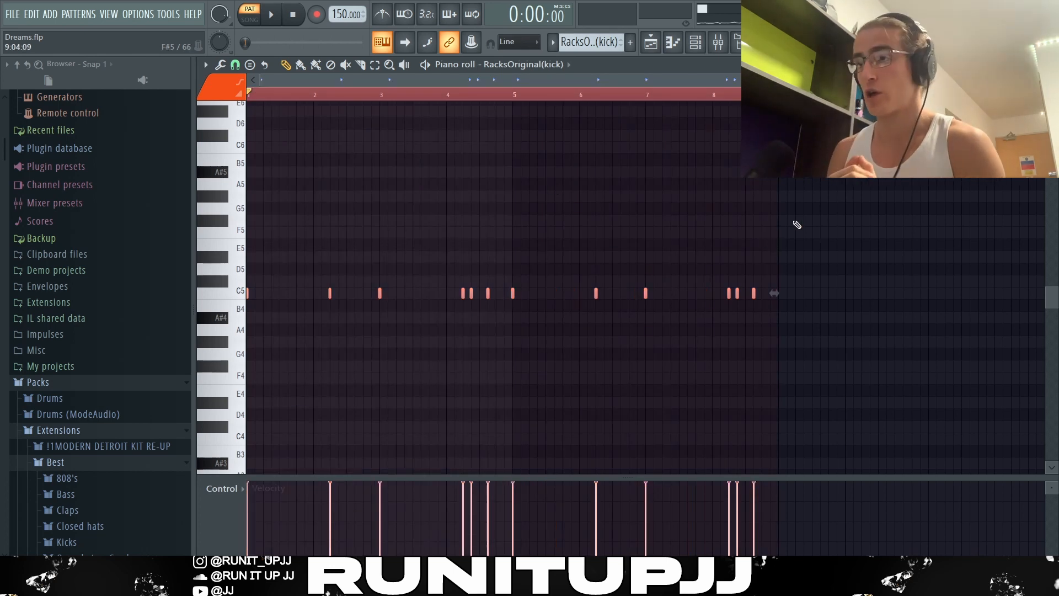
pyautogui.hotkey('ctrl', 'd')
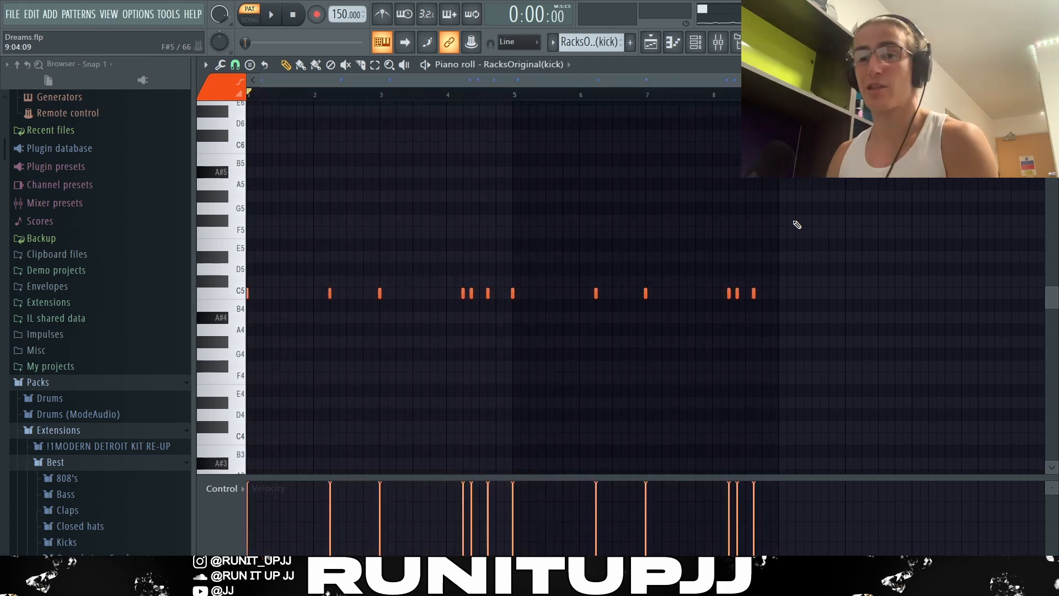
pyautogui.press('space')
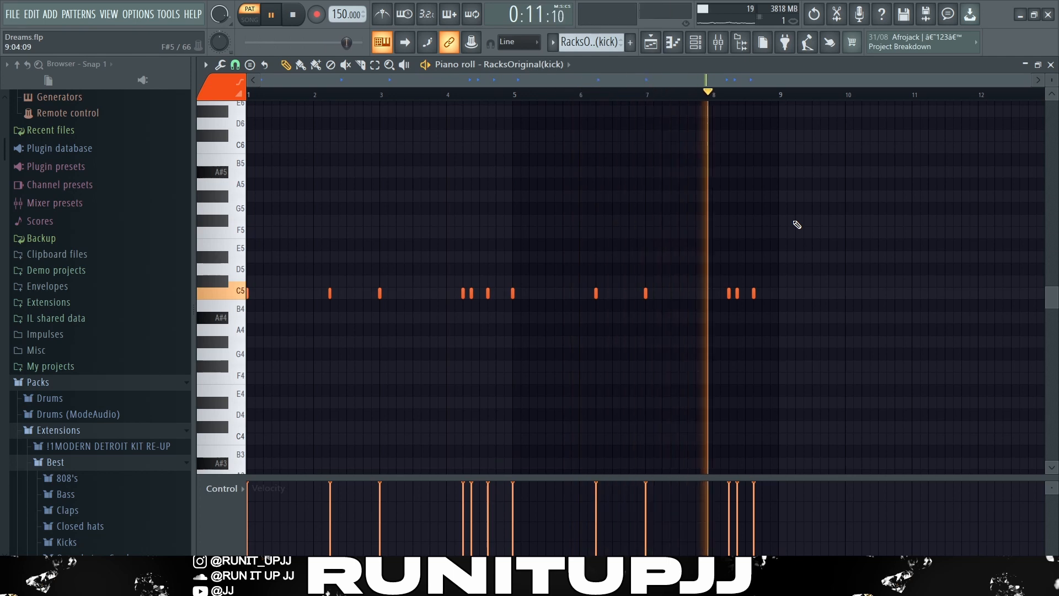
pyautogui.press('space')
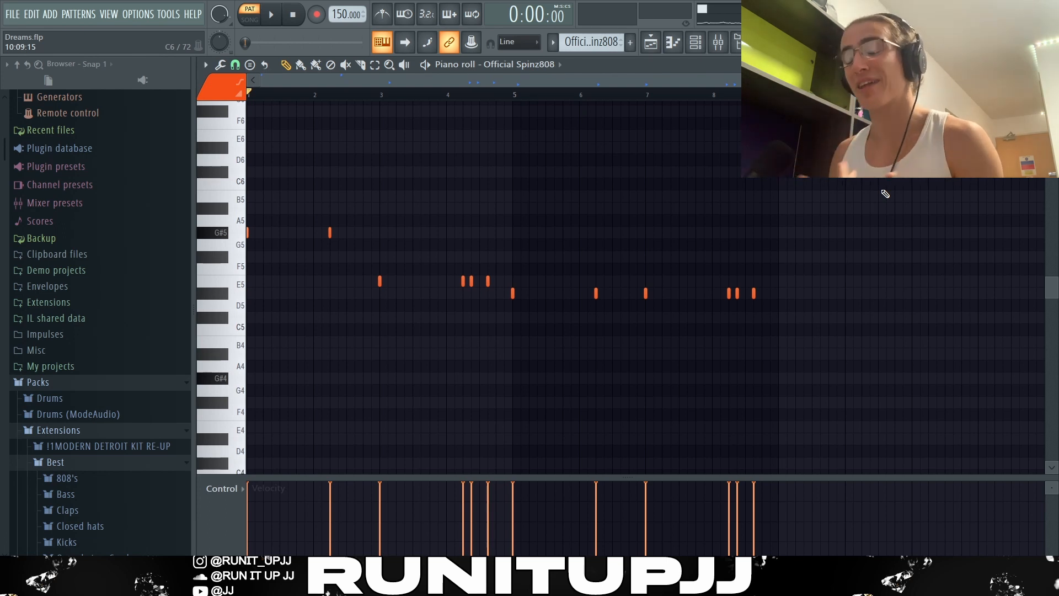
# Step: Highlight and examine the Official Spinz808 notes, clear the selection and play the pattern back
pyautogui.hotkey('ctrl', 'a')
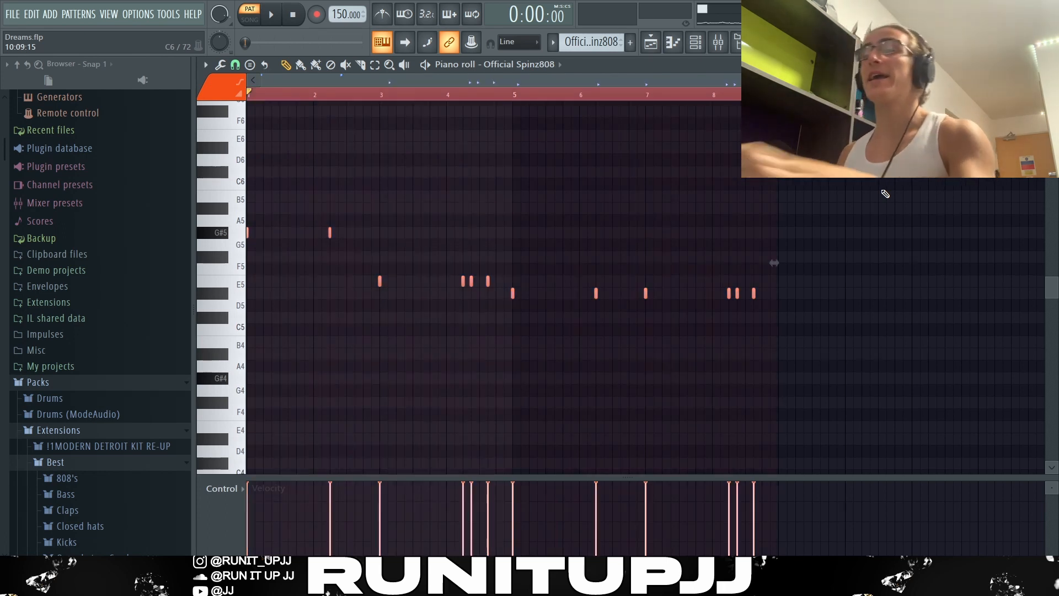
pyautogui.scroll(-3, 886, 194)
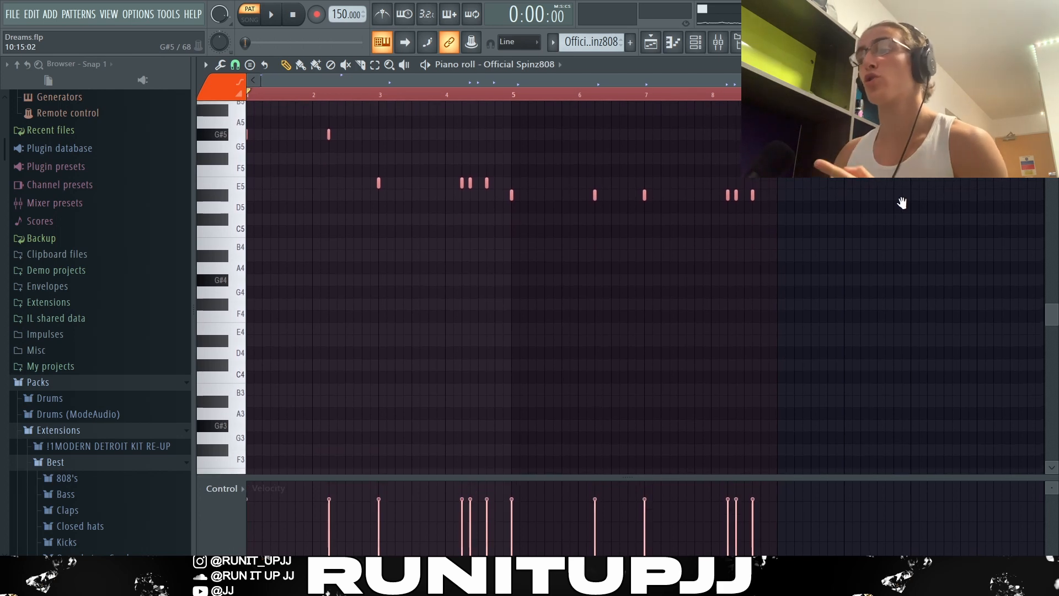
pyautogui.scroll(3, 905, 213)
pyautogui.hotkey('ctrl', 'd')
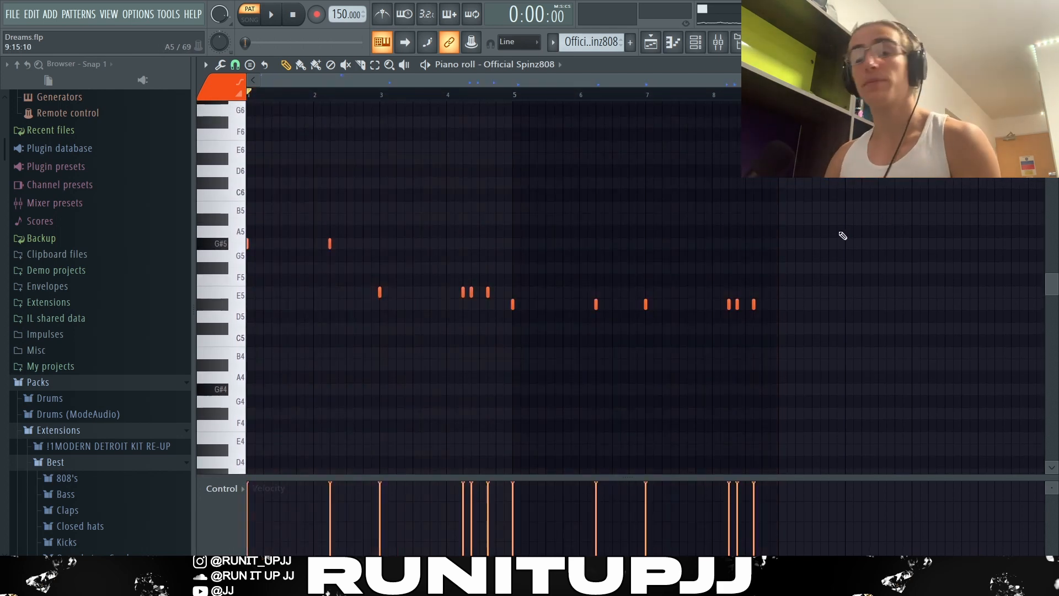
pyautogui.moveTo(804, 288); pyautogui.dragTo(362, 293)
pyautogui.moveTo(382, 257); pyautogui.dragTo(185, 248)
pyautogui.keyDown('ctrl'); pyautogui.click(861, 205); pyautogui.keyUp('ctrl')
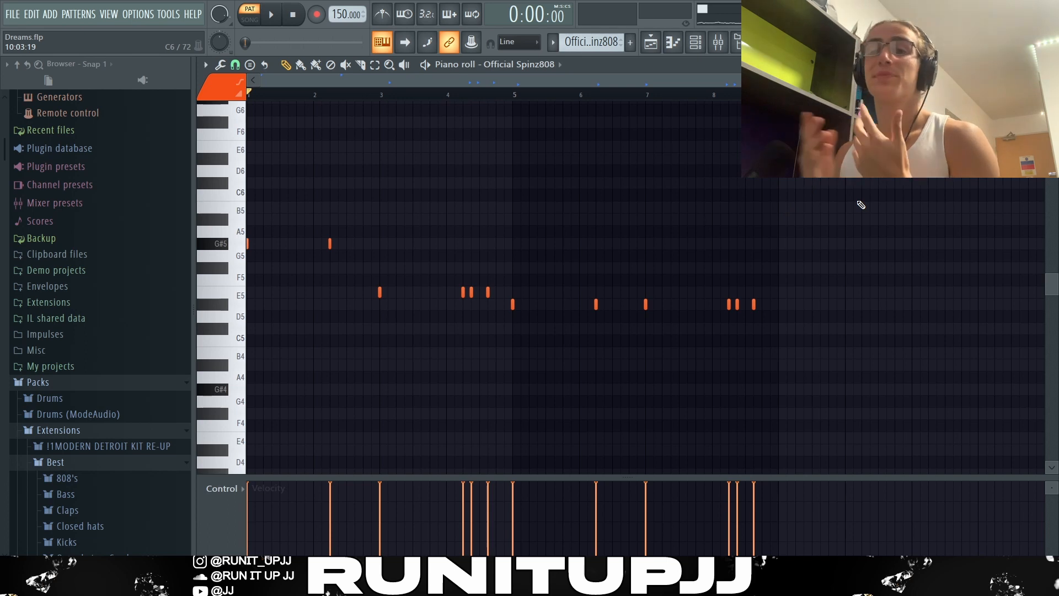
pyautogui.press('space')
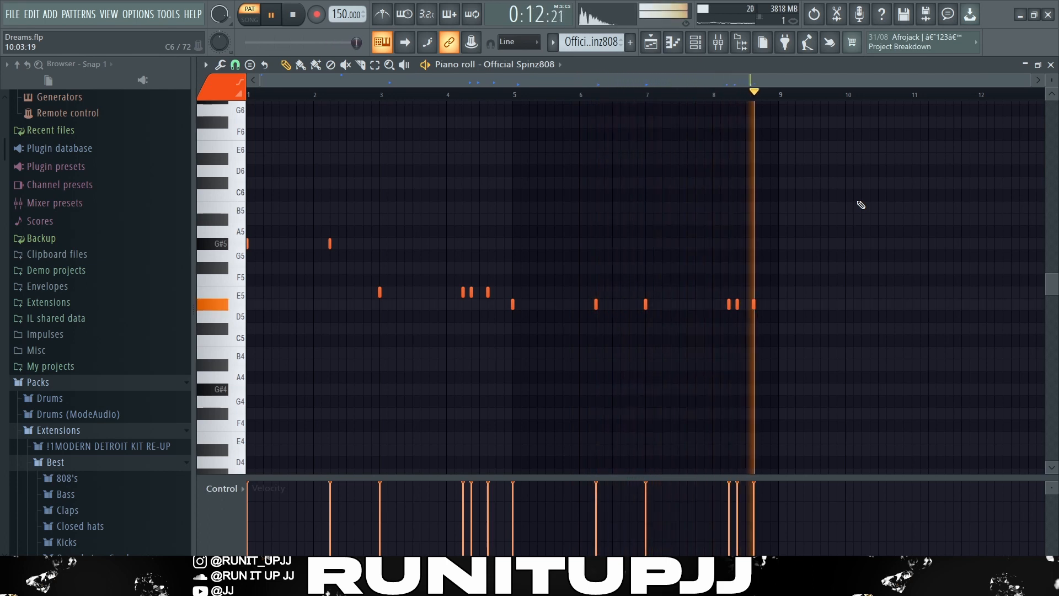
pyautogui.press('space')
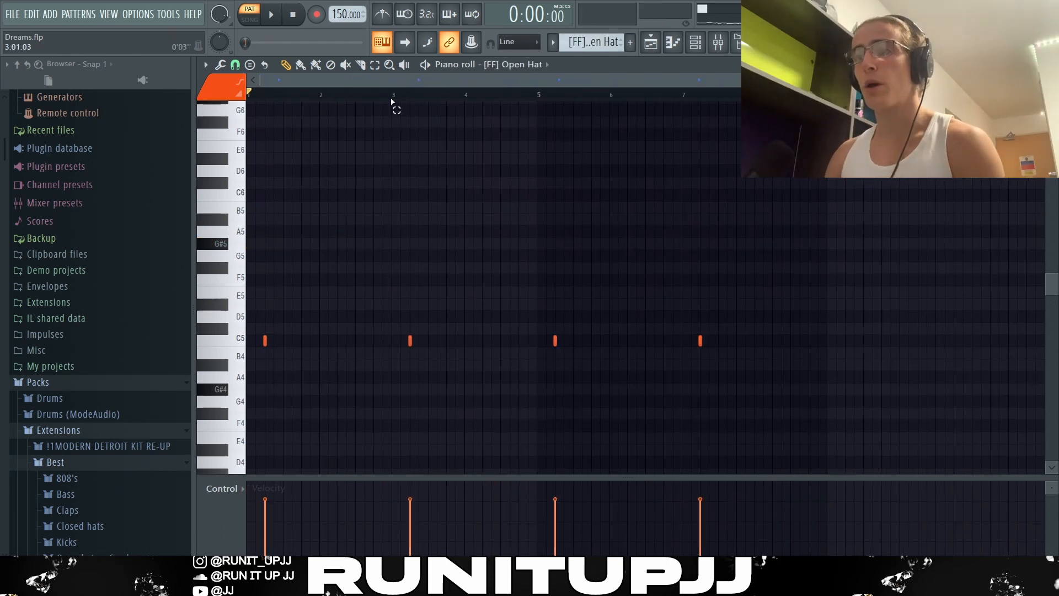
# Step: Mark the first two bars of the [FF] Open Hat pattern and play the pattern back
pyautogui.moveTo(392, 101); pyautogui.dragTo(249, 95)
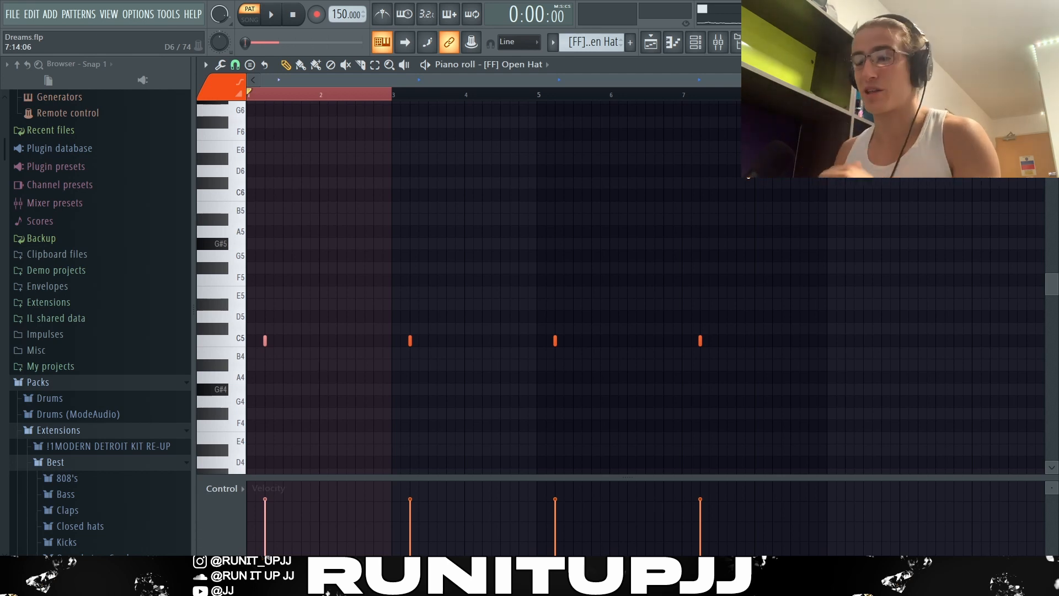
pyautogui.press('space')
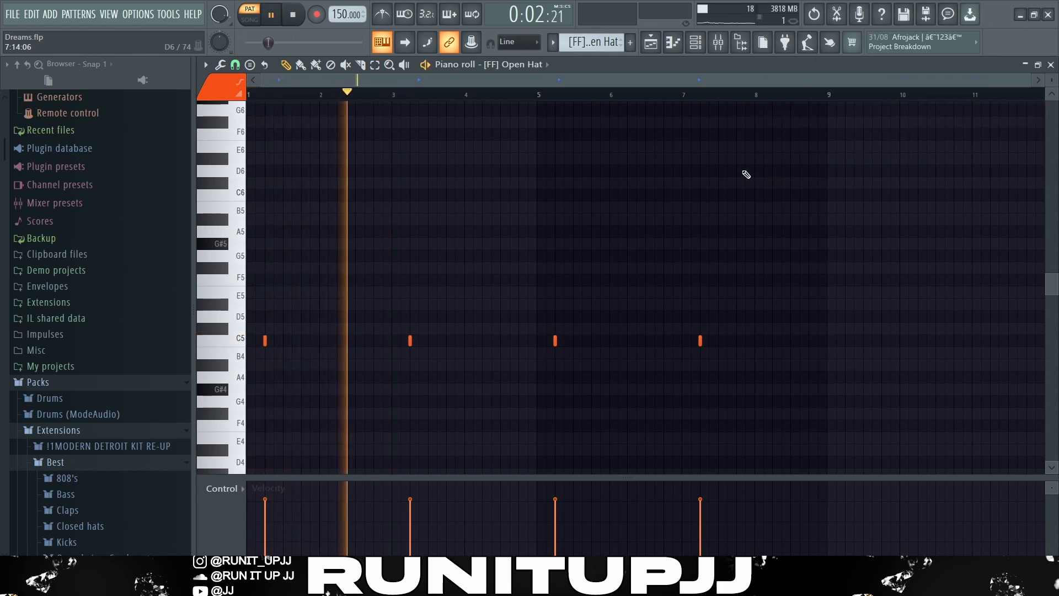
pyautogui.press('space')
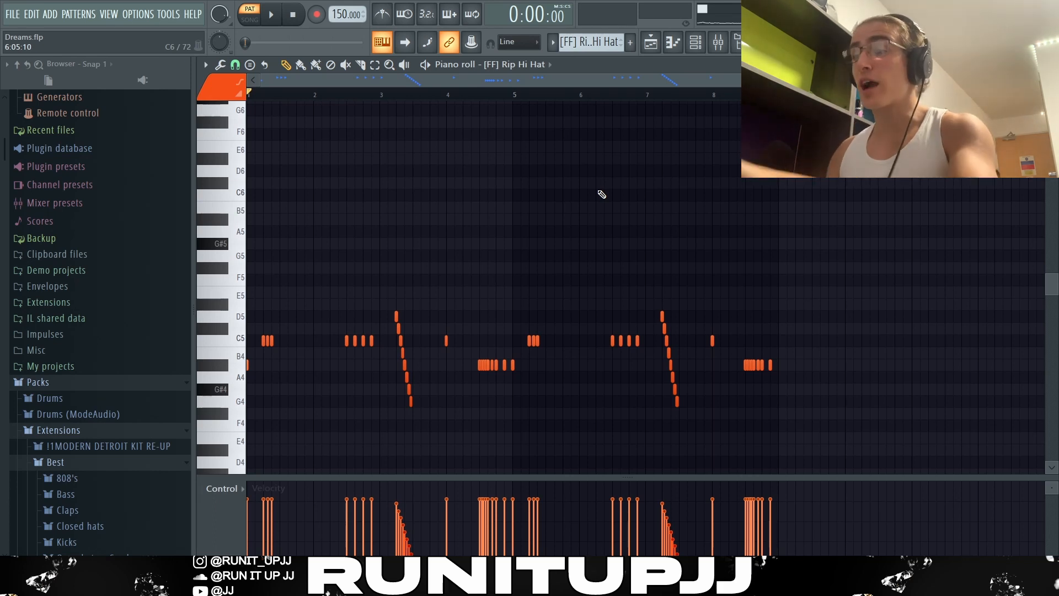
# Step: Highlight all [FF] Rip Hi Hat notes, mark the first four bars as the repeating section and clear the selection
pyautogui.scroll(-3, 599, 192)
pyautogui.moveTo(905, 354); pyautogui.dragTo(156, 162)
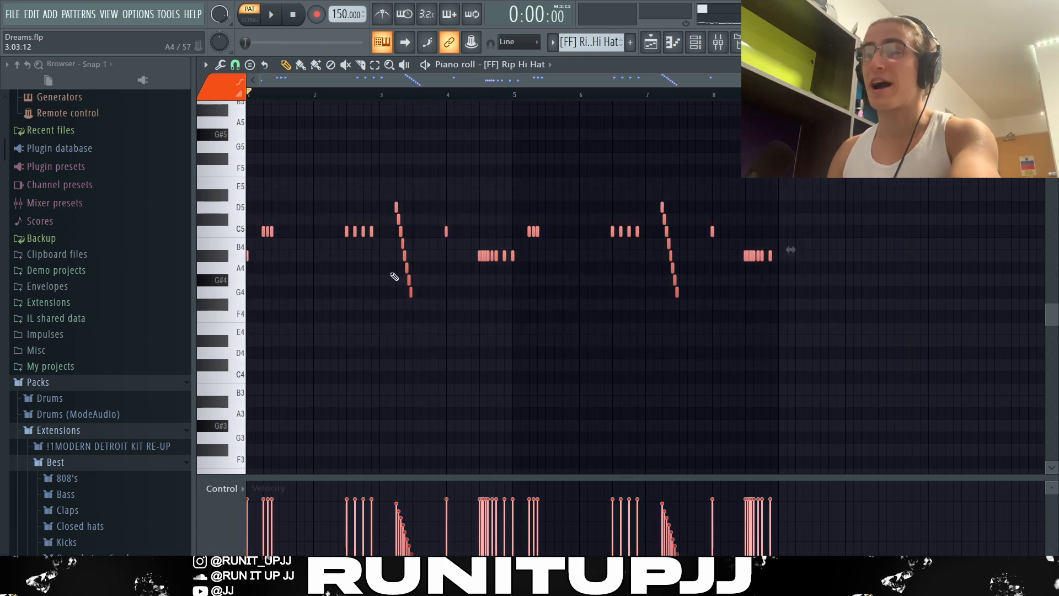
pyautogui.moveTo(513, 100); pyautogui.dragTo(248, 98)
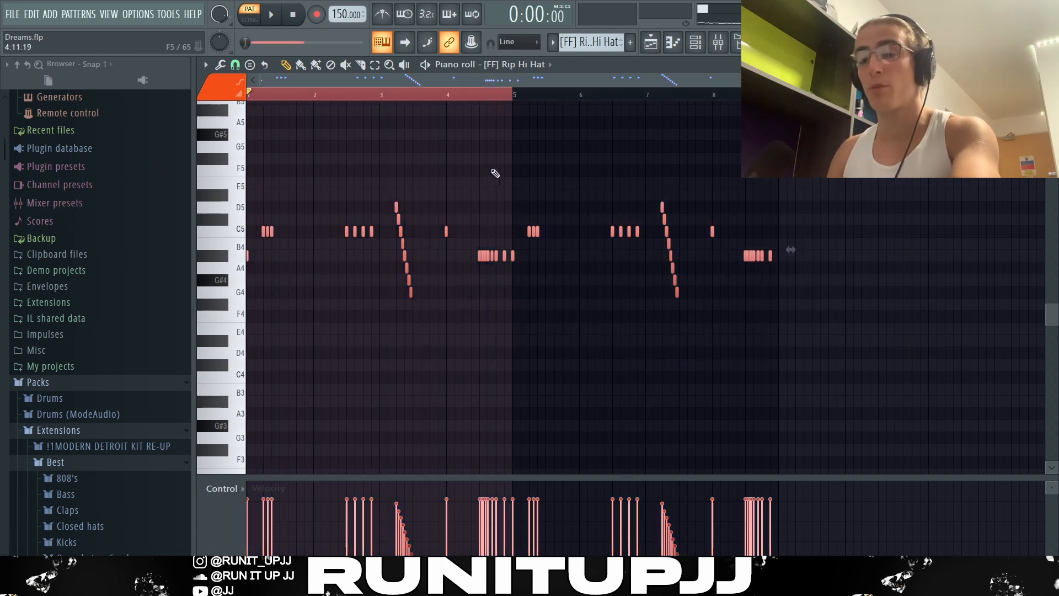
pyautogui.hotkey('ctrl', 'd')
pyautogui.scroll(3, 275, 297)
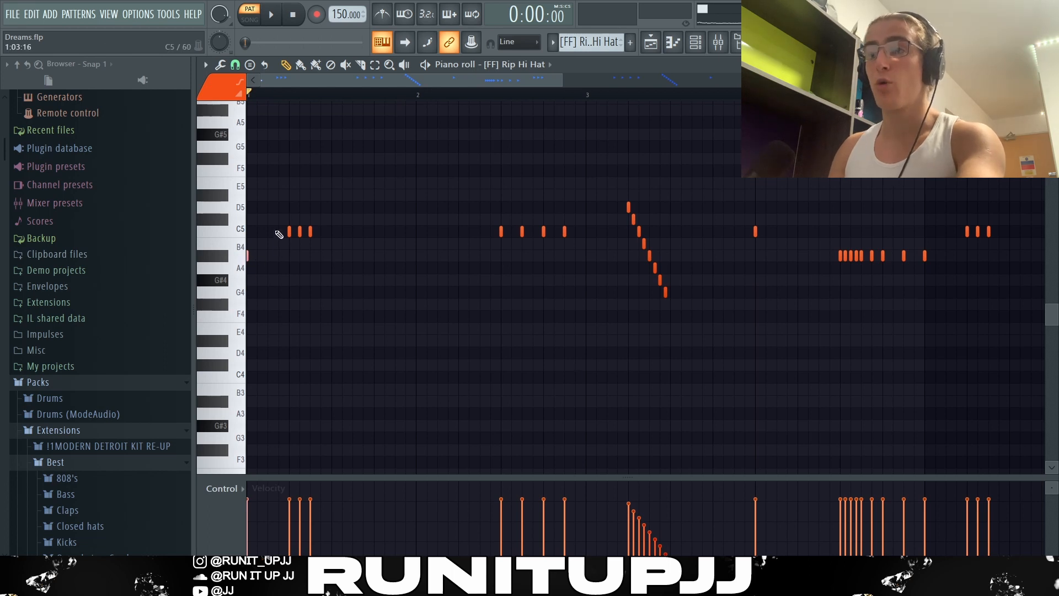
# Step: Highlight the Rip Hi Hat's opening three-note group, descending roll and fast bar 4 roll one after another, and check the snap setting
pyautogui.scroll(3, 291, 246)
pyautogui.moveTo(286, 215); pyautogui.dragTo(425, 258)
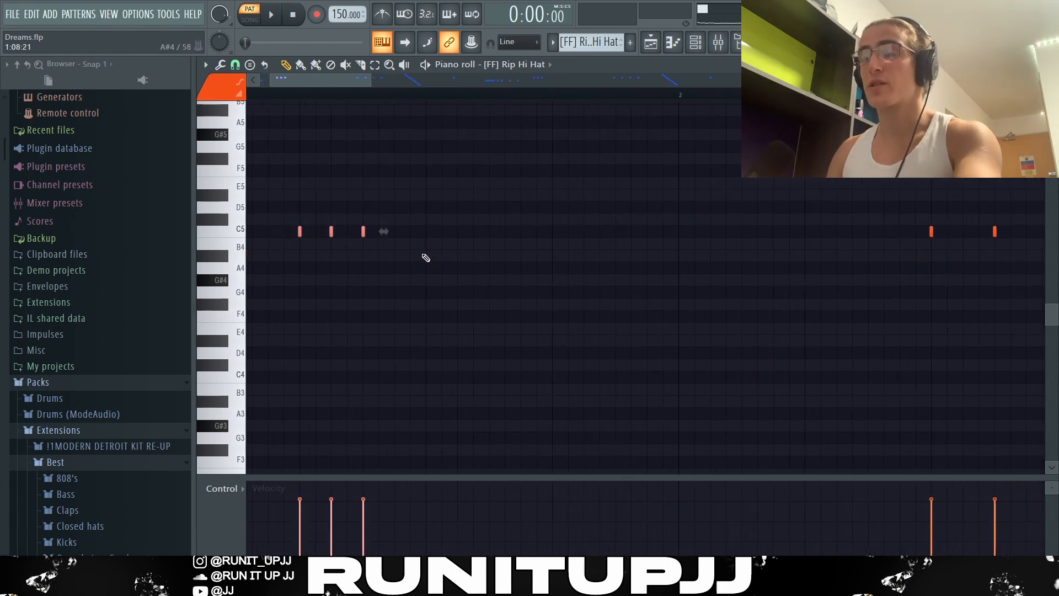
pyautogui.scroll(-1, 470, 266)
pyautogui.scroll(-3, 470, 267)
pyautogui.moveTo(328, 227); pyautogui.dragTo(441, 253)
pyautogui.moveTo(492, 178); pyautogui.dragTo(576, 310)
pyautogui.click(235, 65)
pyautogui.click(258, 154)
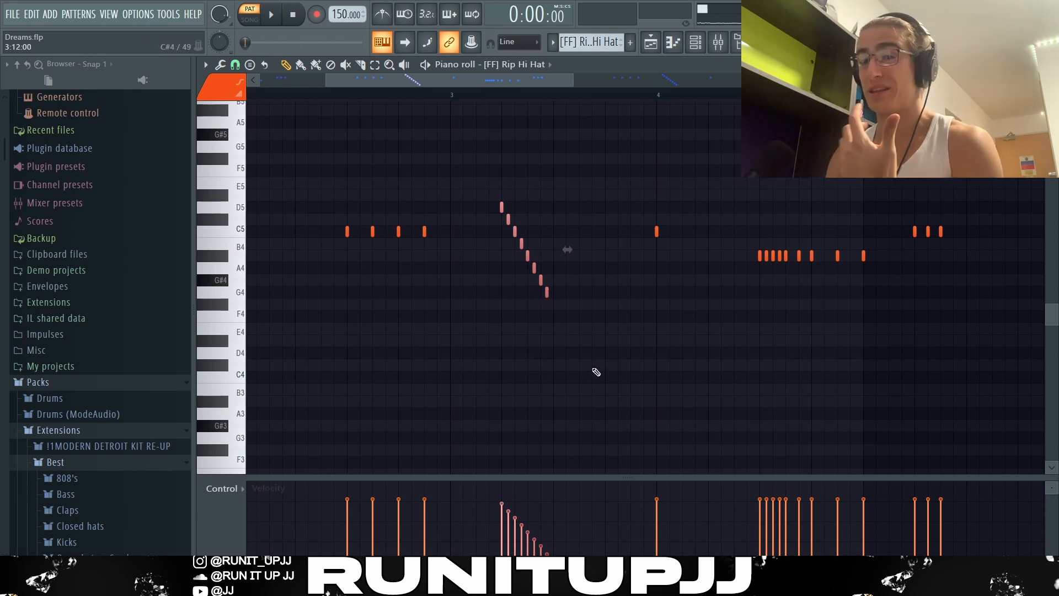
pyautogui.scroll(3, 837, 307)
pyautogui.moveTo(534, 247); pyautogui.dragTo(774, 277)
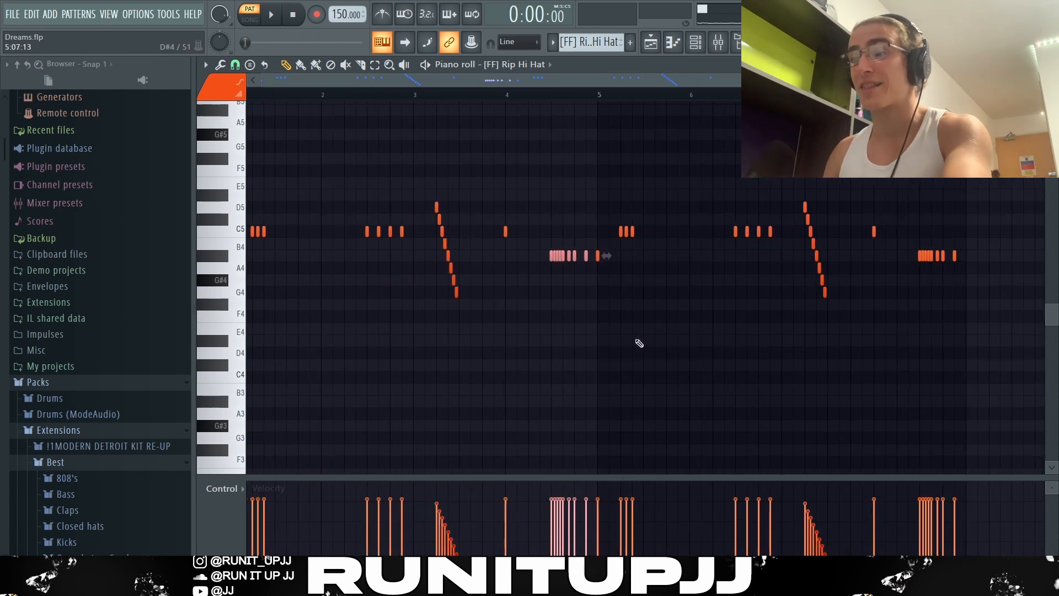
# Step: Play back the [FF] Rip Hi Hat pattern, and play all the drum tracks together in the playlist from bar 97
pyautogui.scroll(-2, 638, 346)
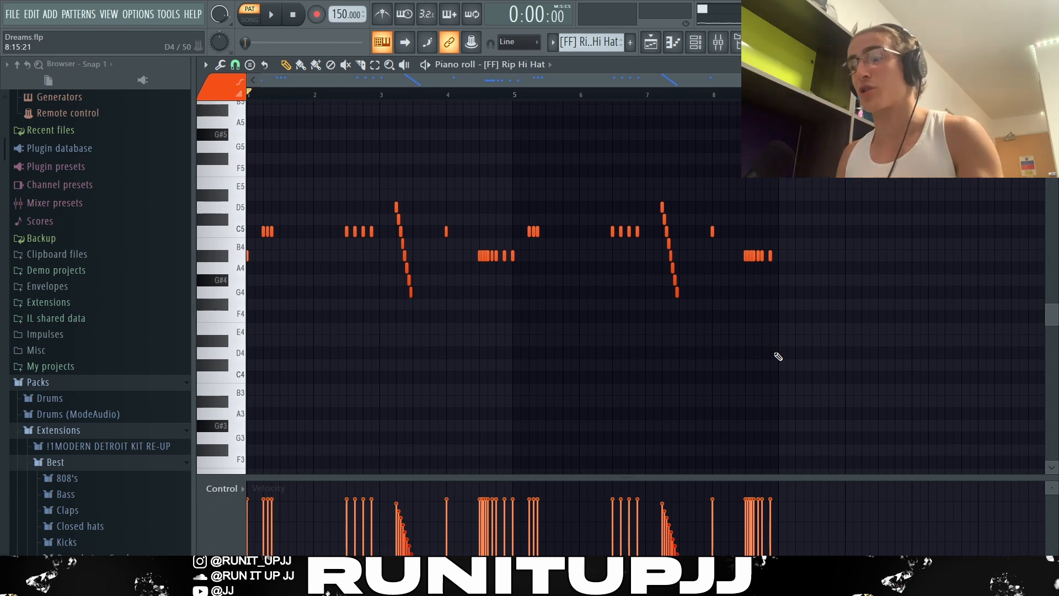
pyautogui.press('space')
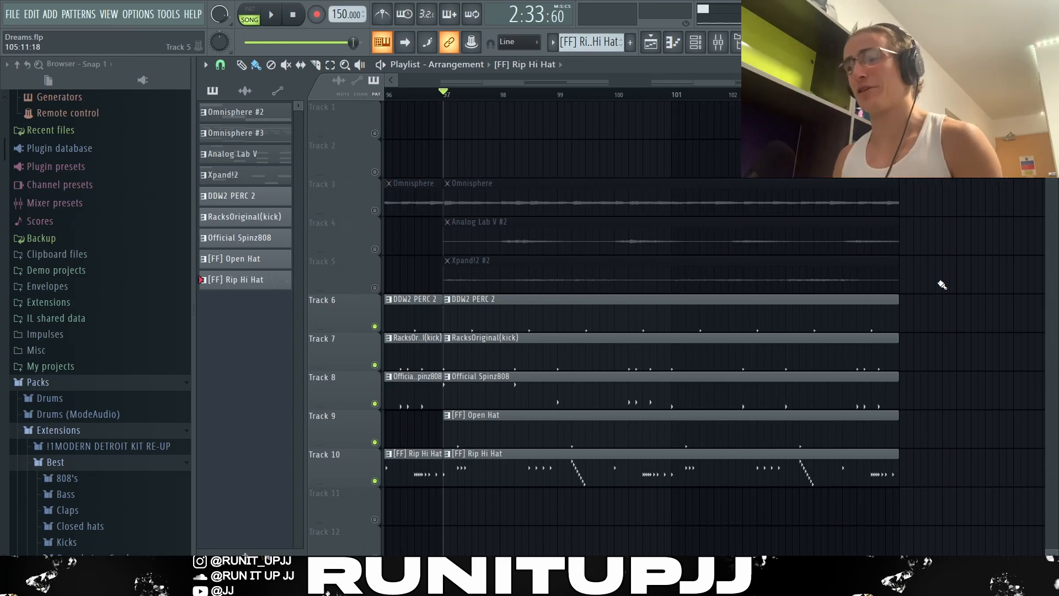
pyautogui.press('space')
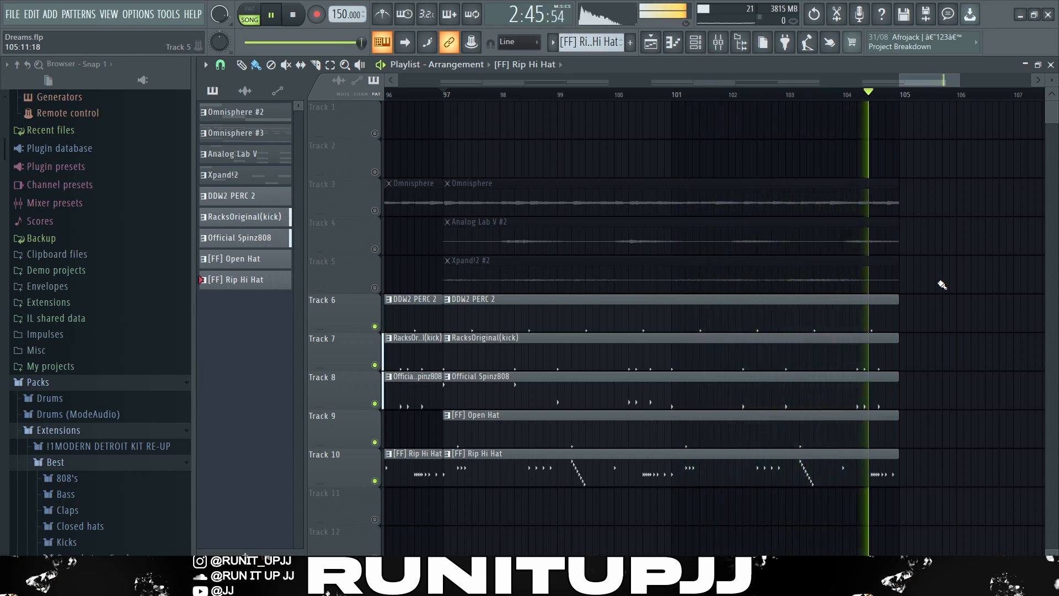
pyautogui.press('space')
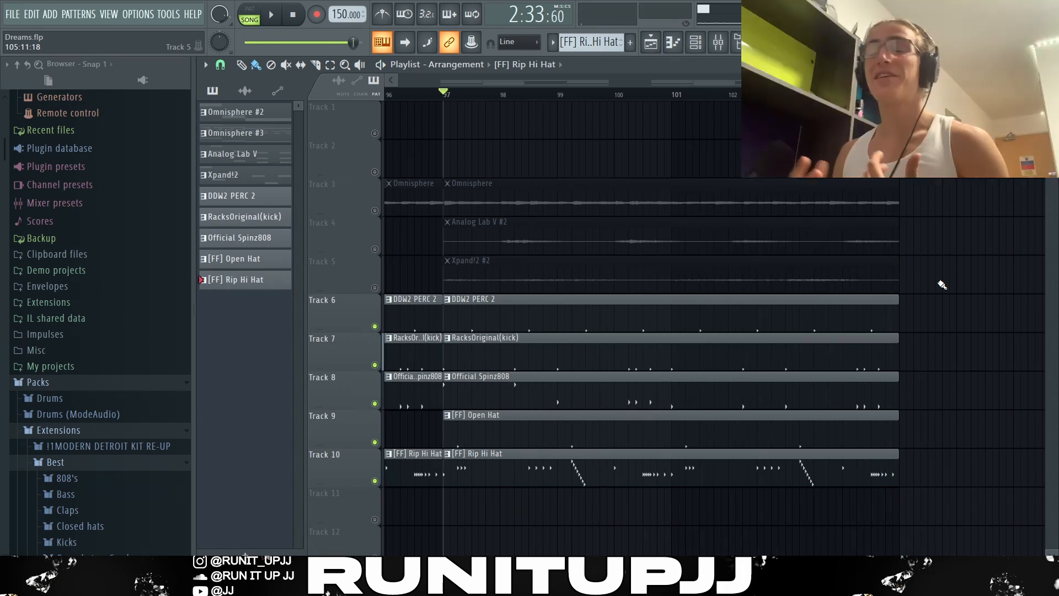